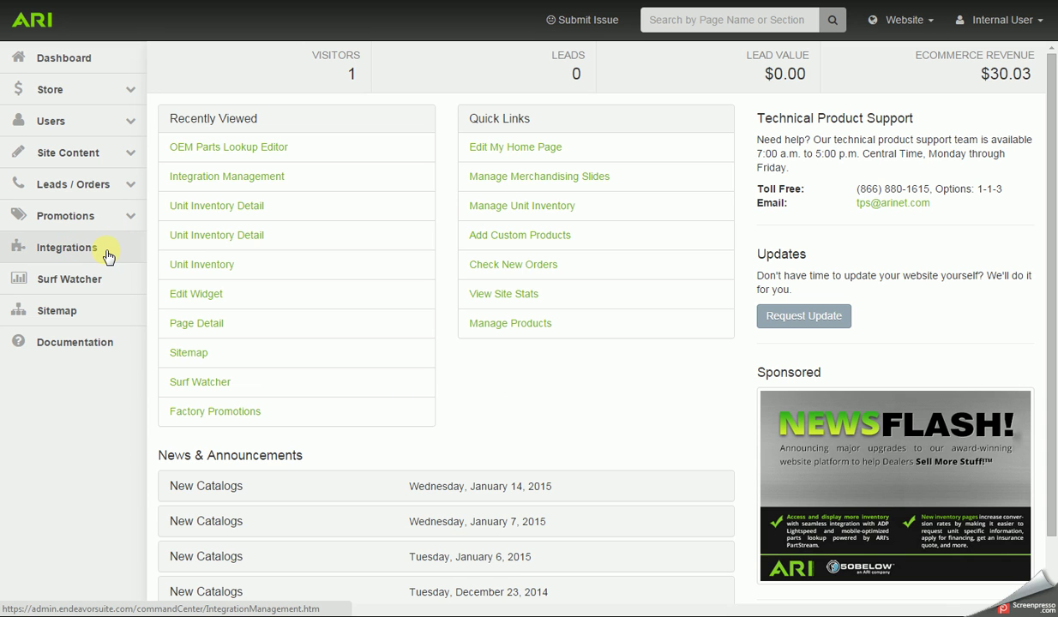
Open the Microfiche integration for the Parts Lookup system and load its configuration for the site 9fpqsgfs.50belowcommerce.com
{"action": "left_click", "coordinate": [107, 253]}
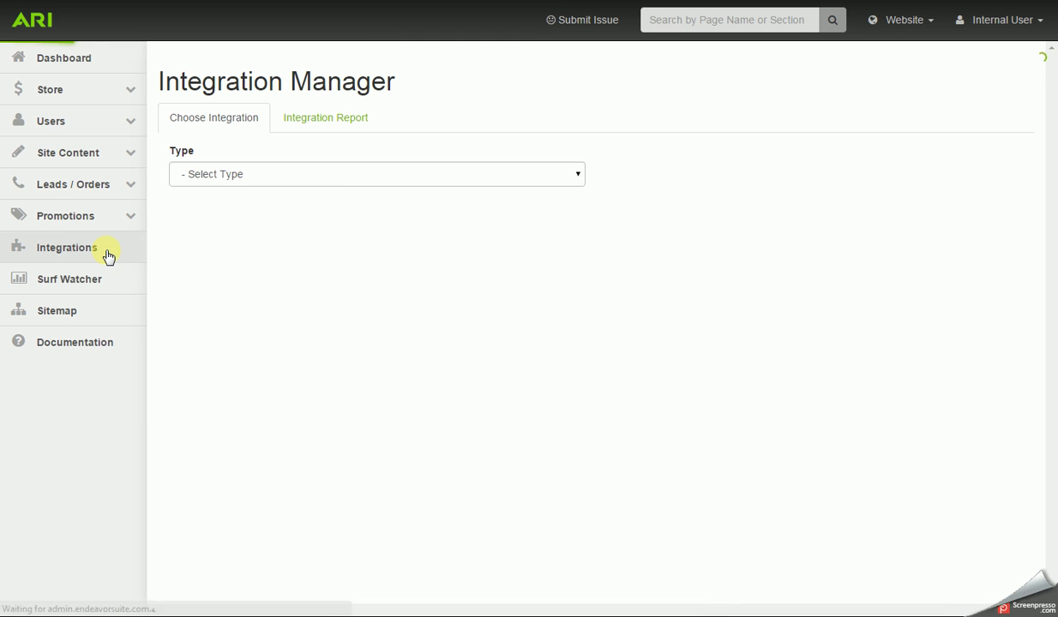
{"action": "left_click", "coordinate": [578, 175]}
{"action": "left_click", "coordinate": [512, 229]}
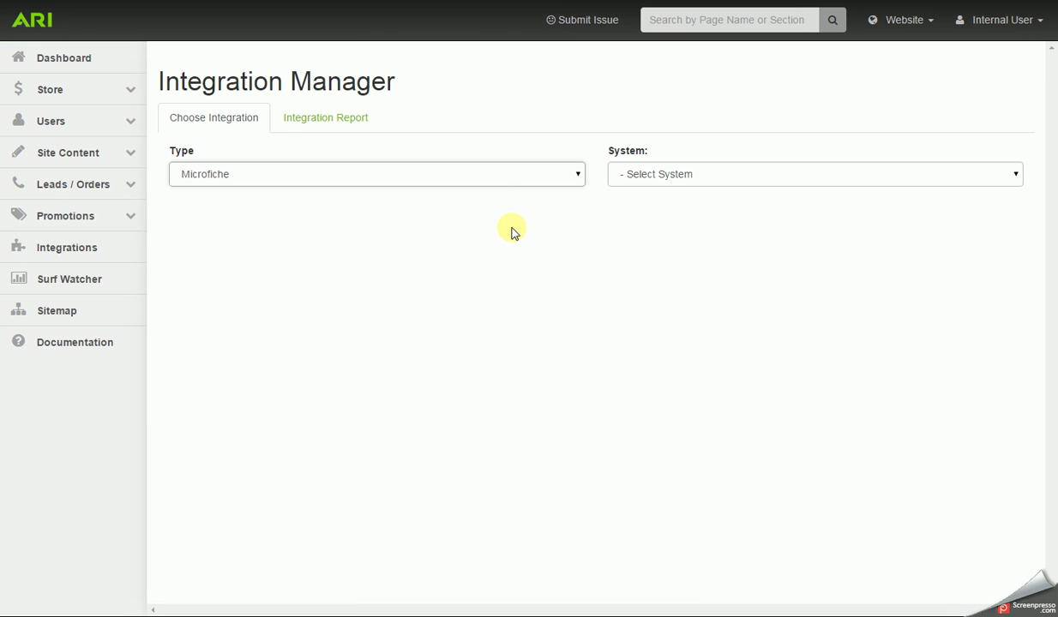
{"action": "left_click", "coordinate": [1011, 177]}
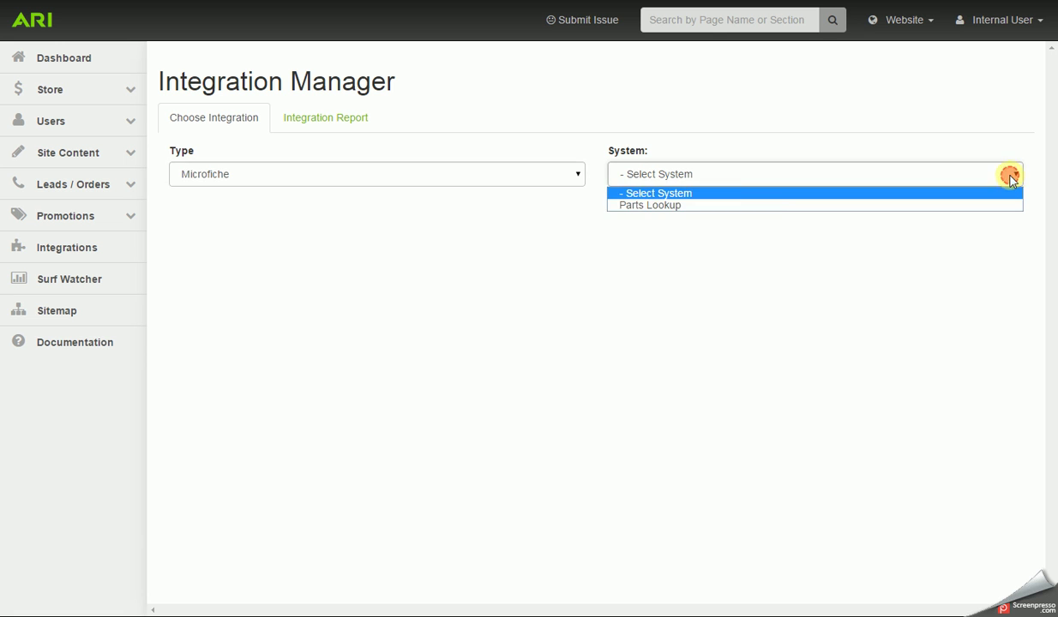
{"action": "left_click", "coordinate": [673, 207]}
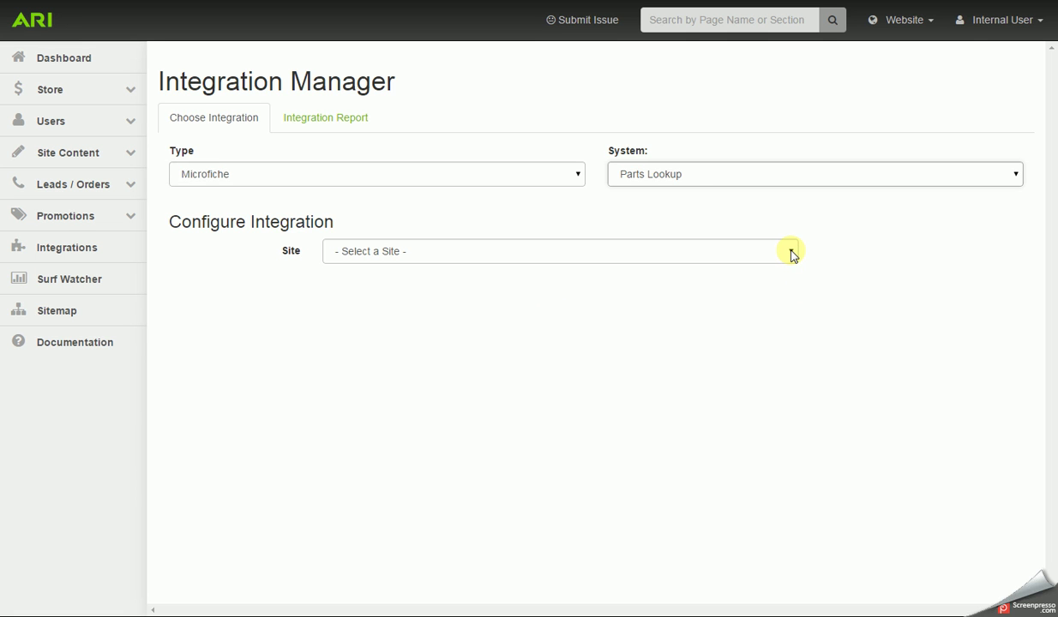
{"action": "left_click", "coordinate": [791, 252]}
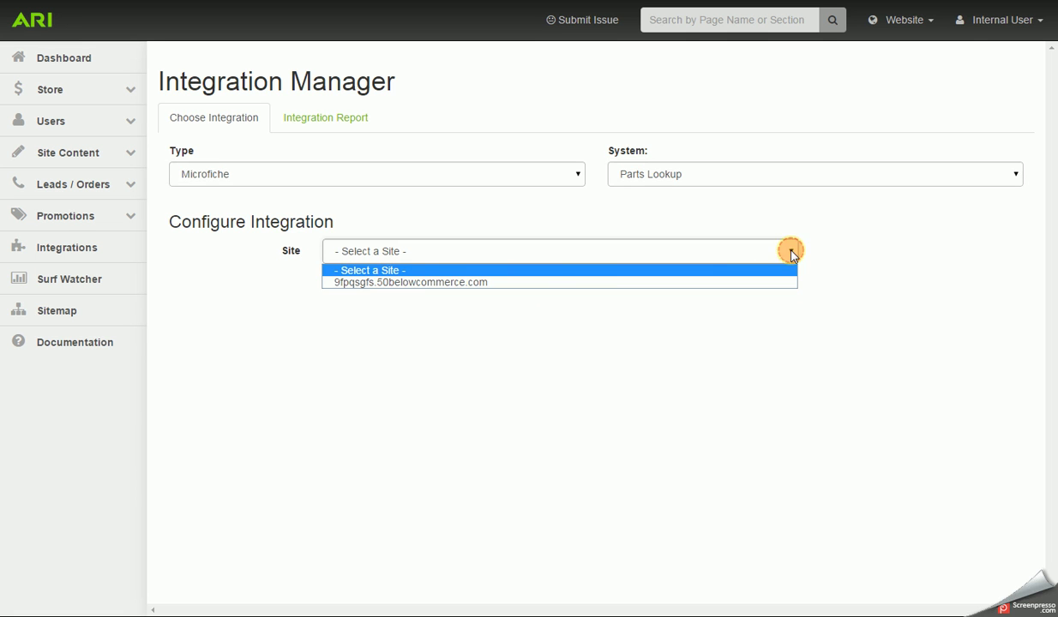
{"action": "left_click", "coordinate": [361, 285]}
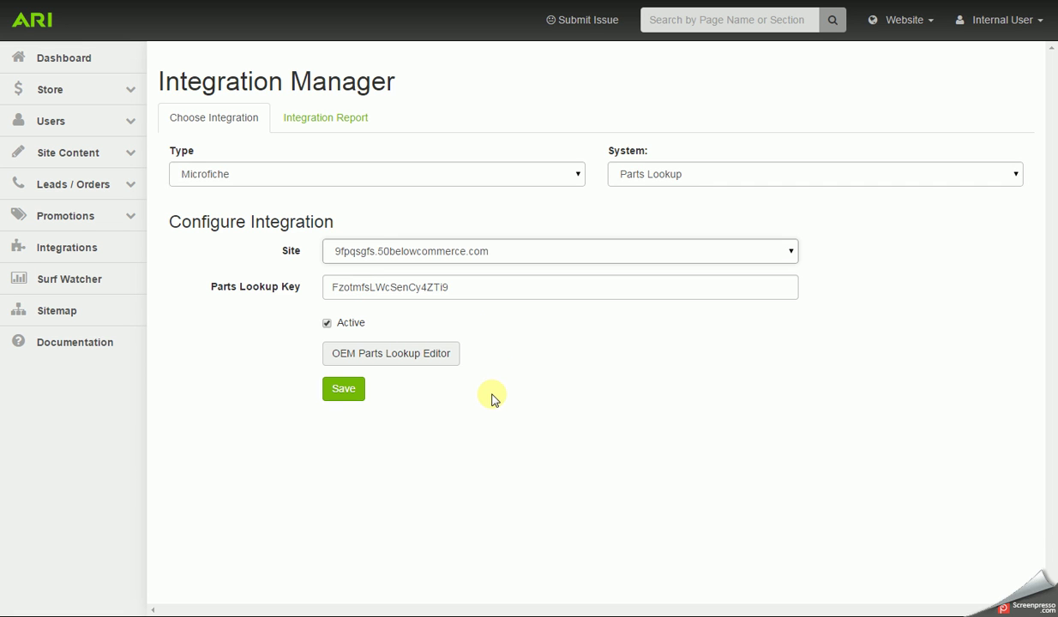
Open the price settings in the OEM Parts Lookup Editor and expand the Ariens and Briggs & Stratton options
{"action": "left_click", "coordinate": [404, 364]}
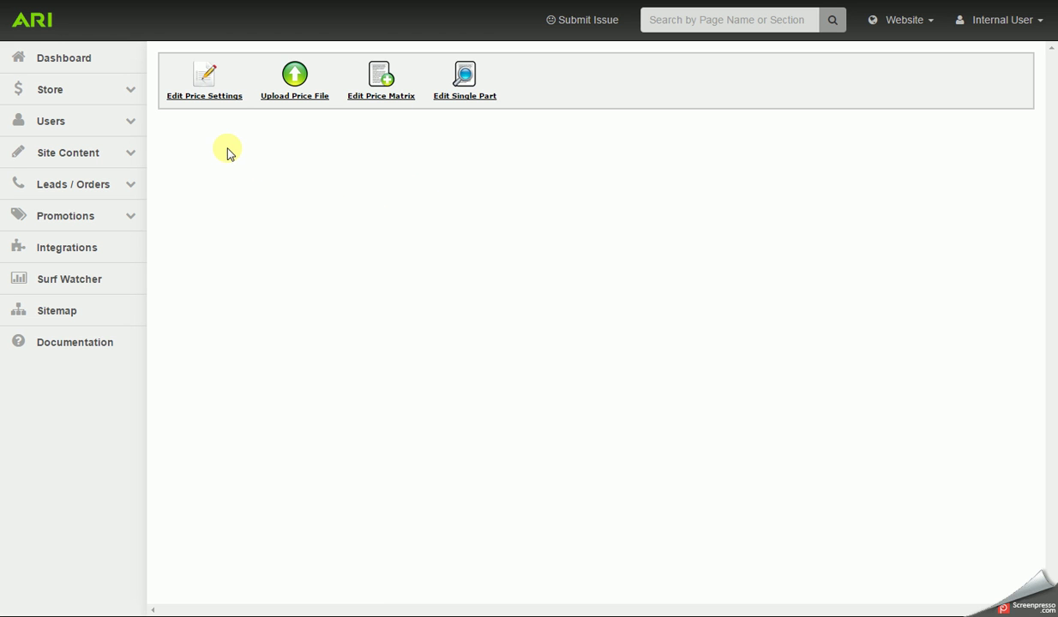
{"action": "left_click", "coordinate": [225, 101]}
{"action": "scroll", "coordinate": [307, 194], "scroll_direction": "down", "scroll_amount": 1}
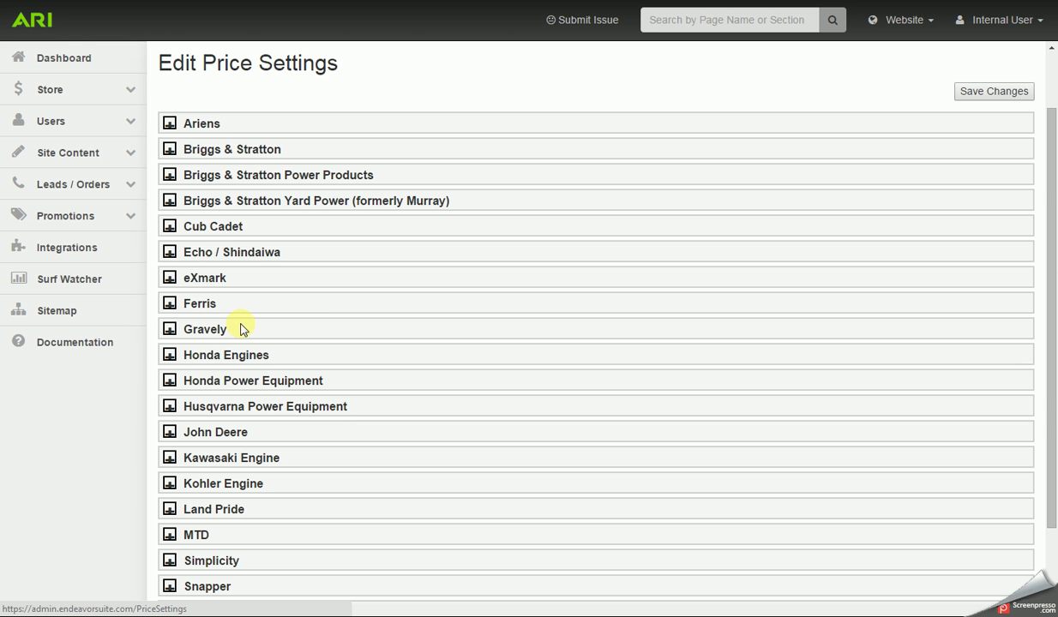
{"action": "left_click", "coordinate": [168, 124]}
{"action": "left_click", "coordinate": [170, 190]}
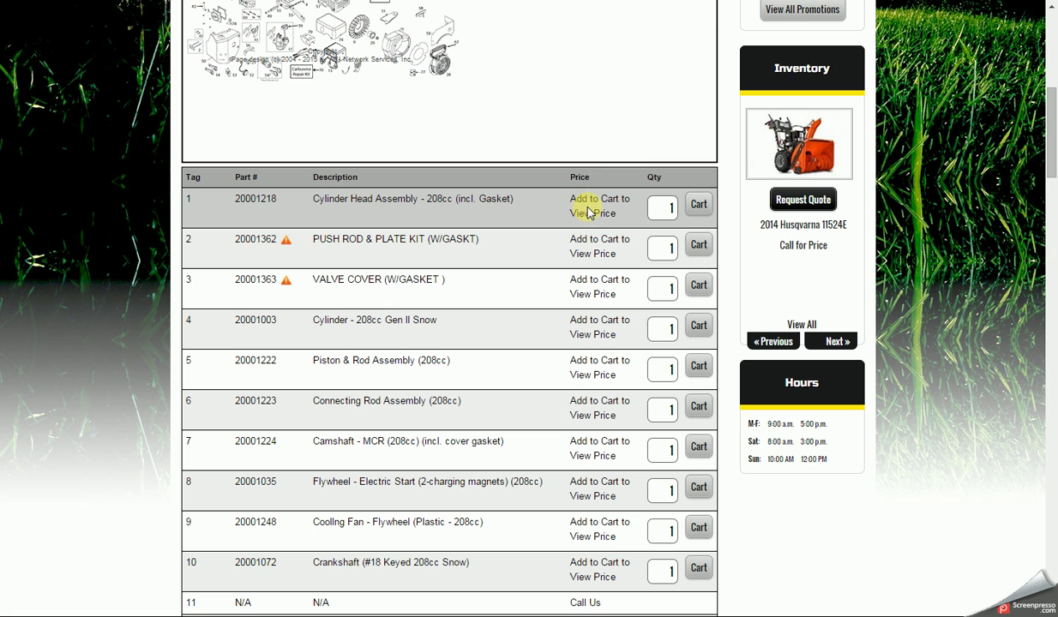
Add the Cylinder Head Assembly - 208cc to the storefront cart to view its price, and dismiss the demo-site notice
{"action": "left_click", "coordinate": [699, 207]}
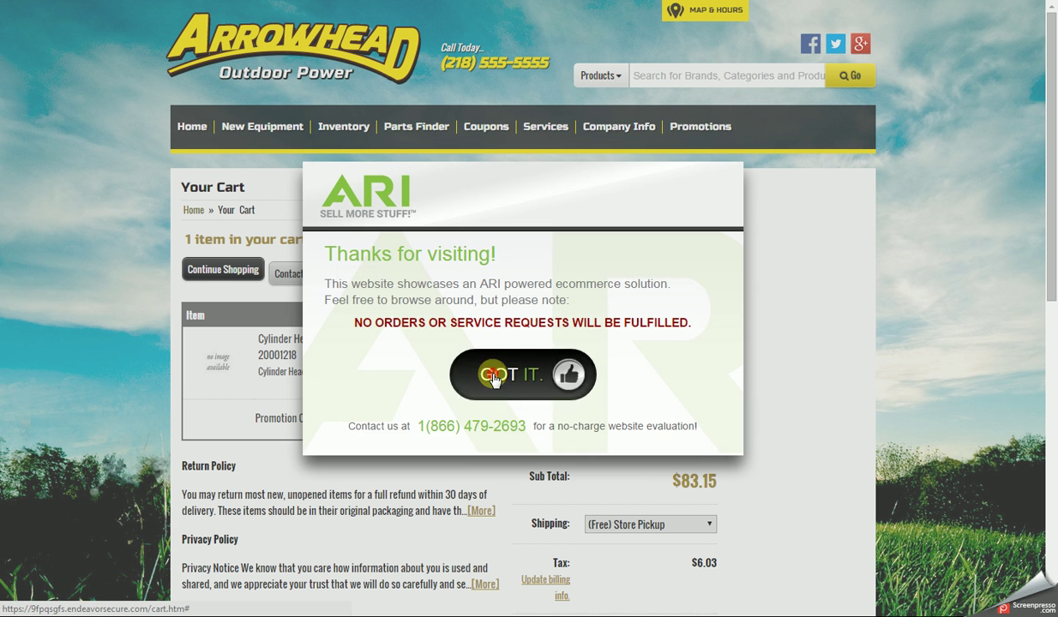
{"action": "left_click", "coordinate": [494, 377]}
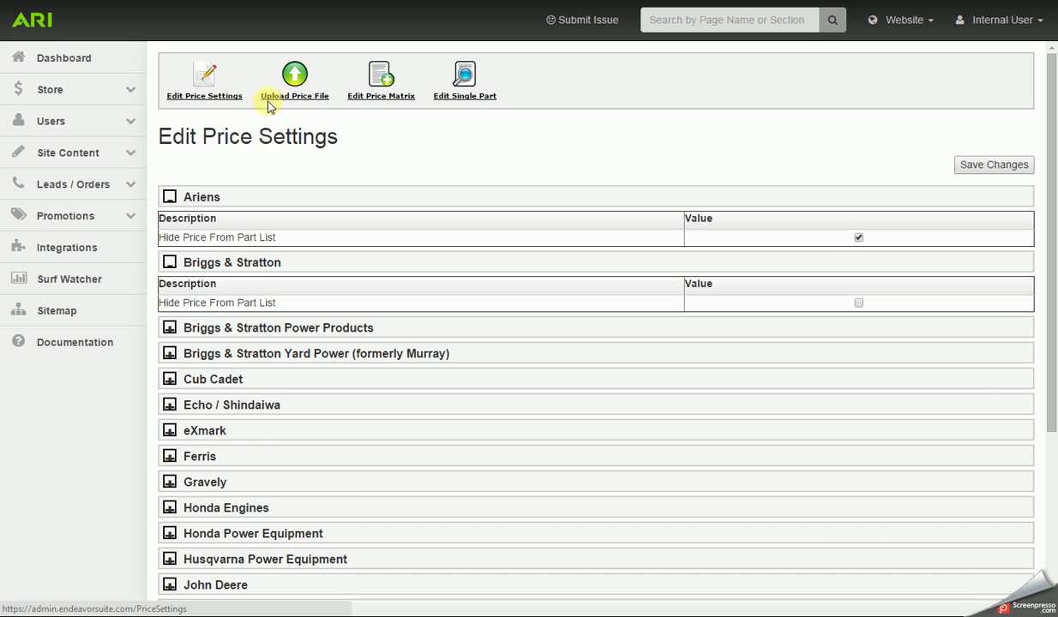
Download the custom price file template from the price file upload page and examine its columns through CallUs in the spreadsheet
{"action": "left_click", "coordinate": [286, 97]}
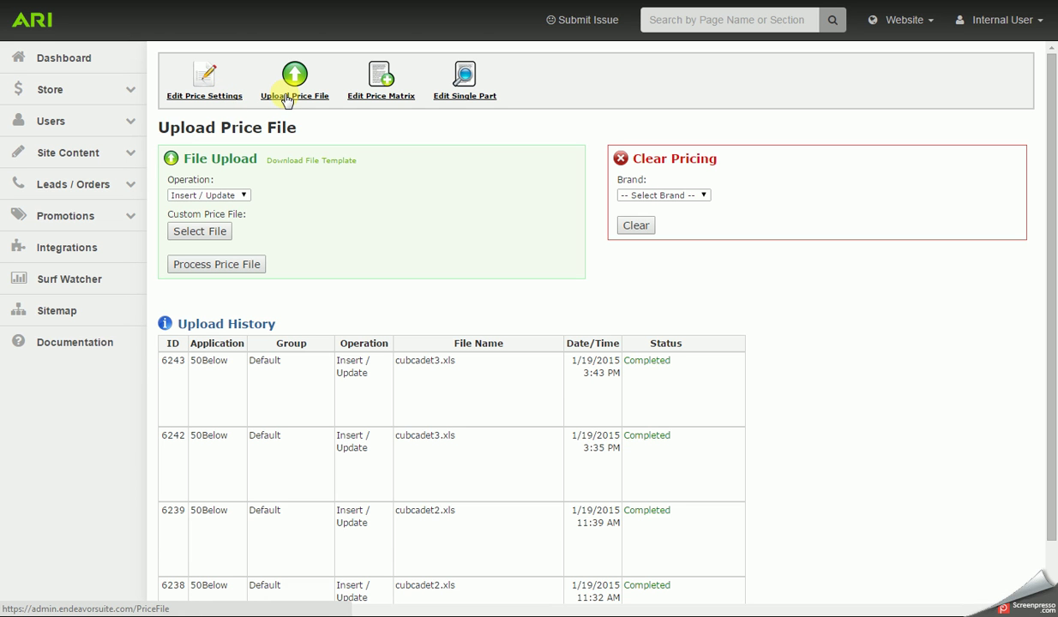
{"action": "left_click", "coordinate": [323, 171]}
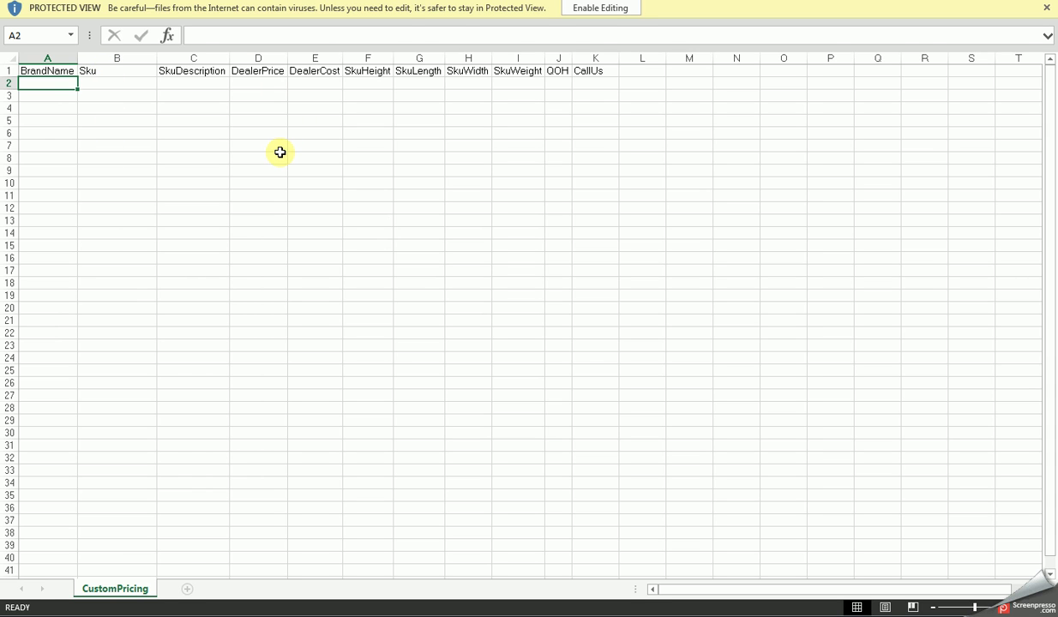
{"action": "left_click", "coordinate": [590, 84]}
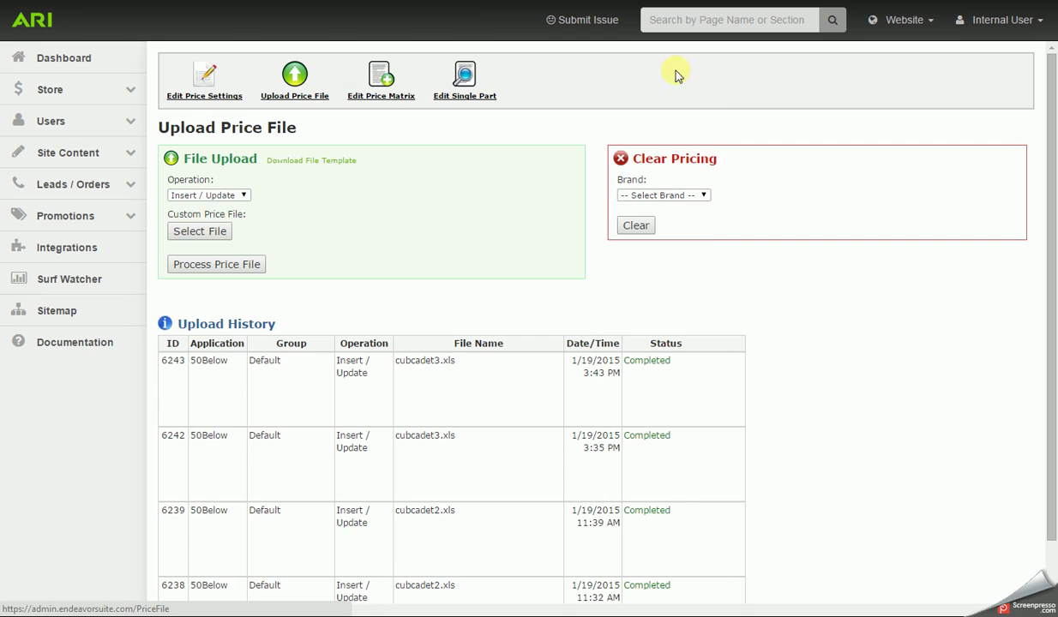
Upload cubcadet3 from the Documents library as the custom price file and process it with the Insert / Update operation
{"action": "scroll", "coordinate": [260, 207], "scroll_direction": "down", "scroll_amount": 1}
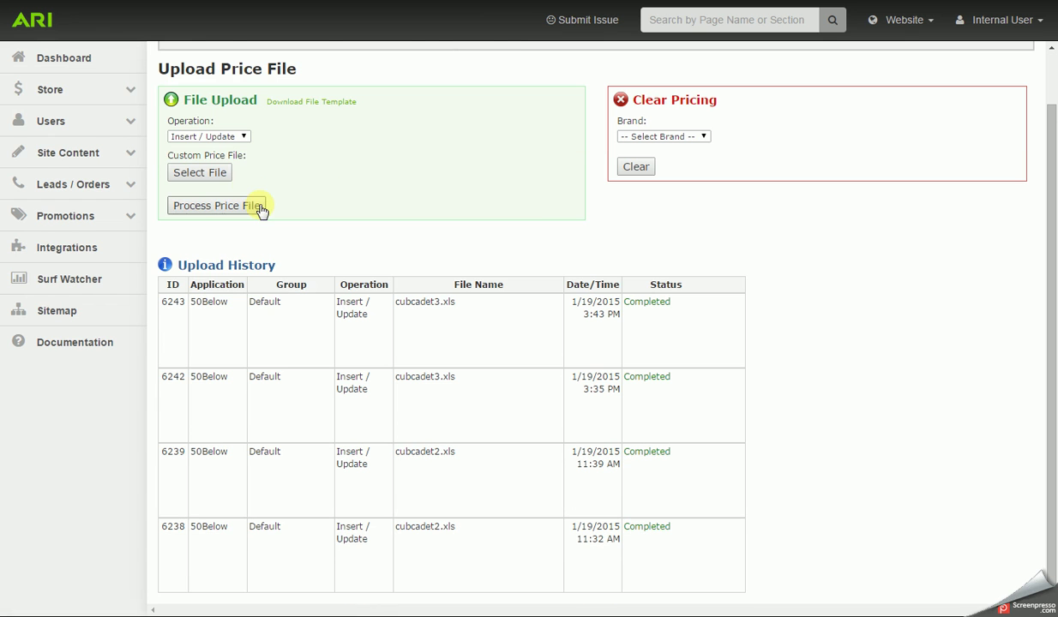
{"action": "left_click", "coordinate": [218, 173]}
{"action": "left_click", "coordinate": [183, 150]}
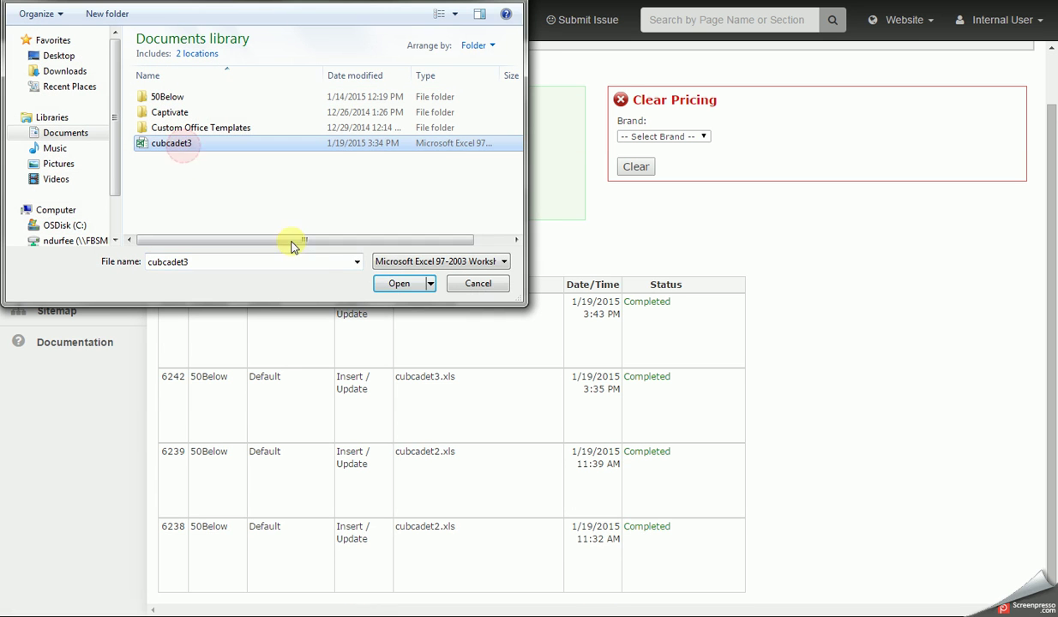
{"action": "left_click", "coordinate": [396, 284]}
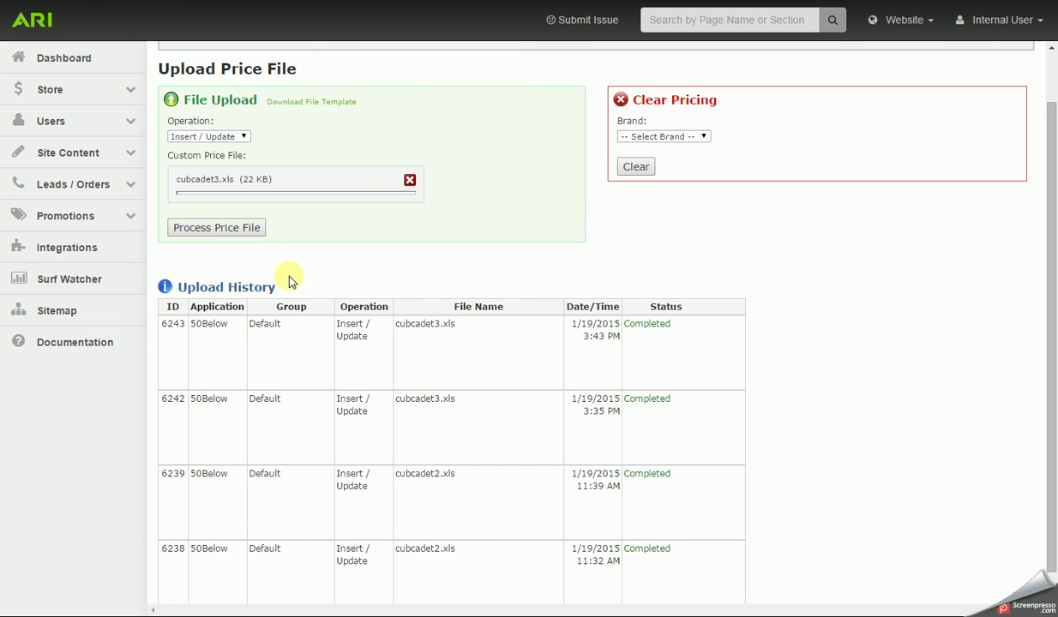
{"action": "left_click", "coordinate": [203, 230]}
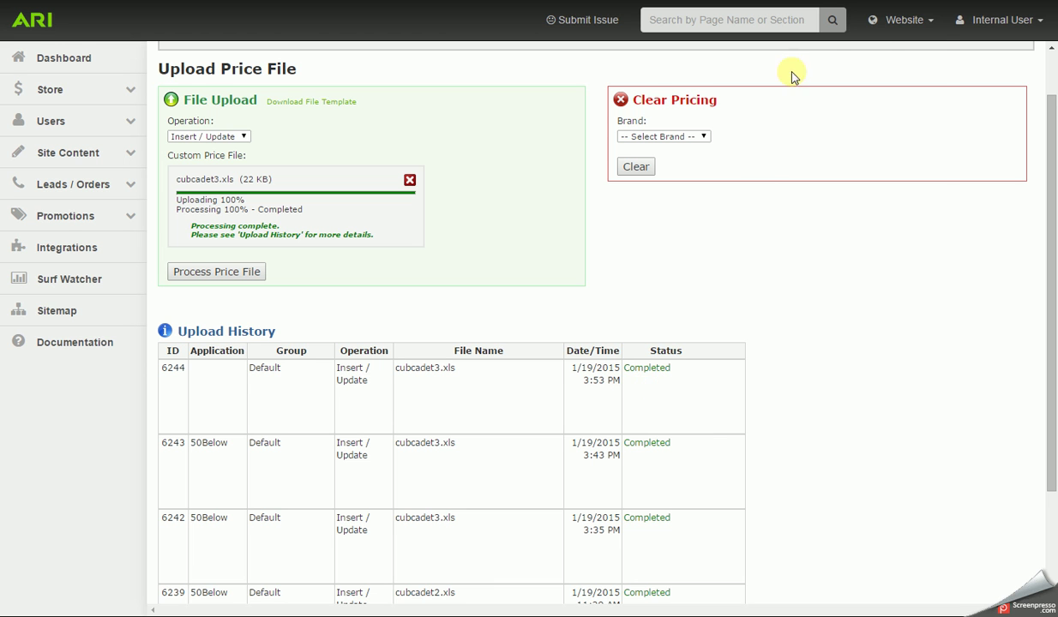
Publish the website changes for the uploaded price file
{"action": "left_click", "coordinate": [905, 19]}
{"action": "left_click", "coordinate": [917, 130]}
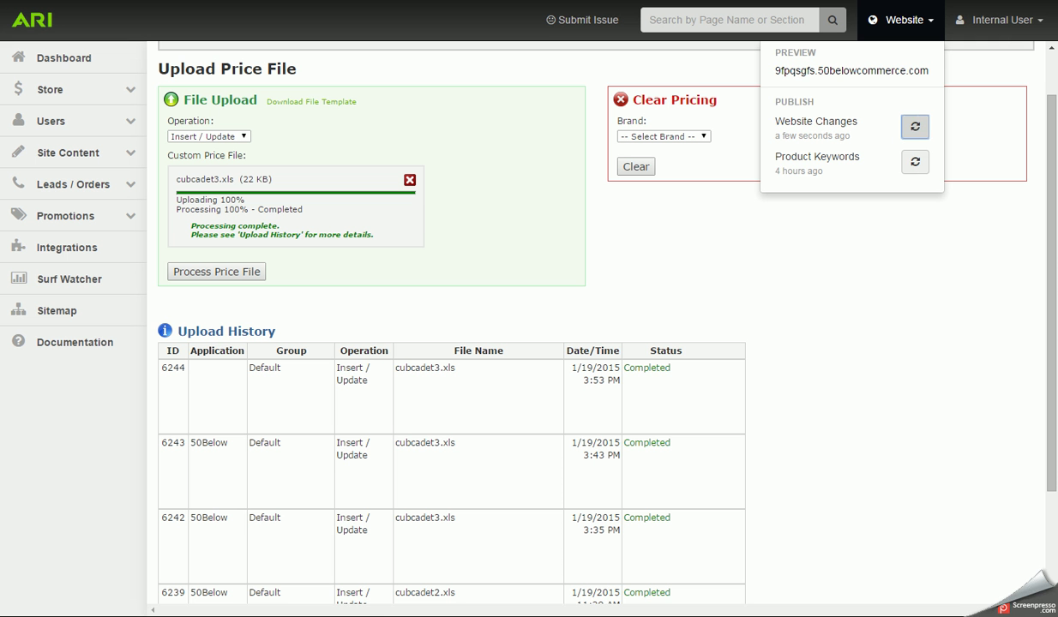
{"action": "left_click", "coordinate": [767, 262]}
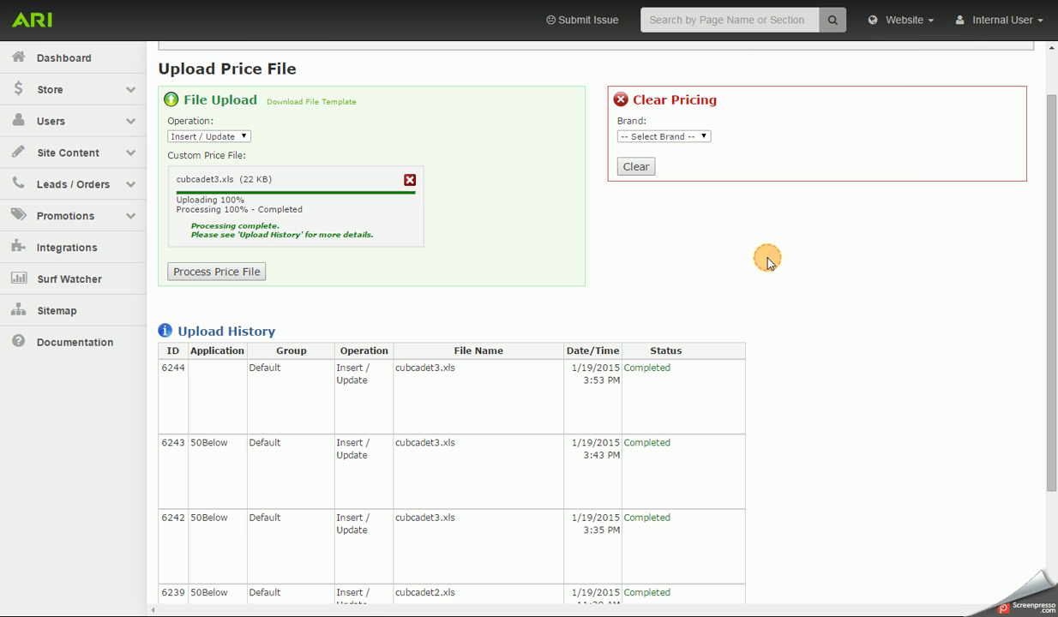
Reload the price file upload page and clear the custom pricing for the Cub Cadet brand
{"action": "scroll", "coordinate": [215, 112], "scroll_direction": "down", "scroll_amount": 1}
{"action": "scroll", "coordinate": [283, 115], "scroll_direction": "up", "scroll_amount": 2}
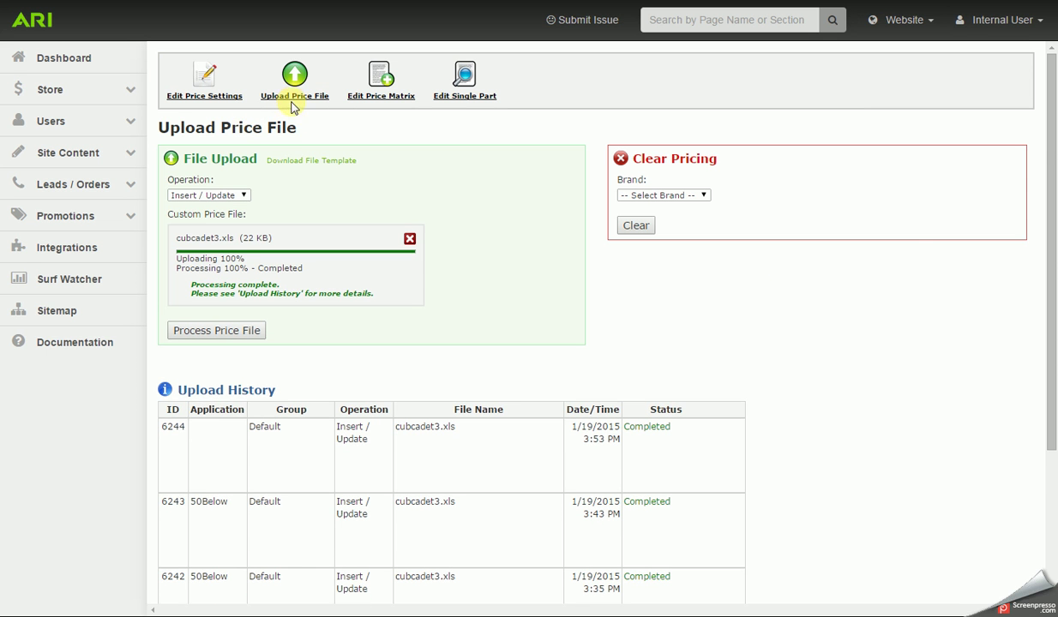
{"action": "left_click", "coordinate": [297, 97]}
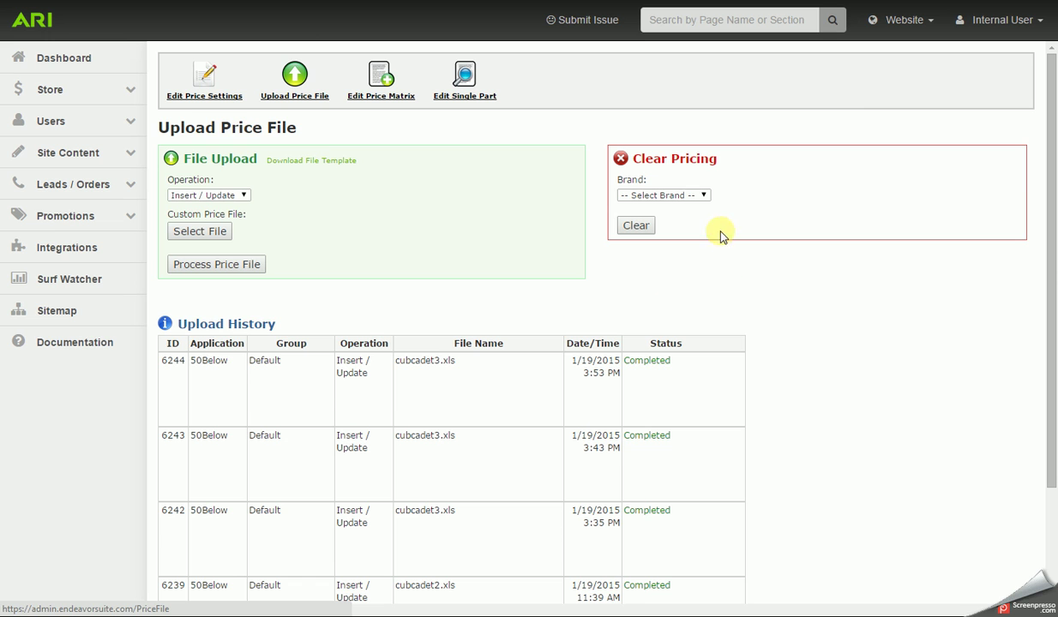
{"action": "left_click", "coordinate": [704, 196]}
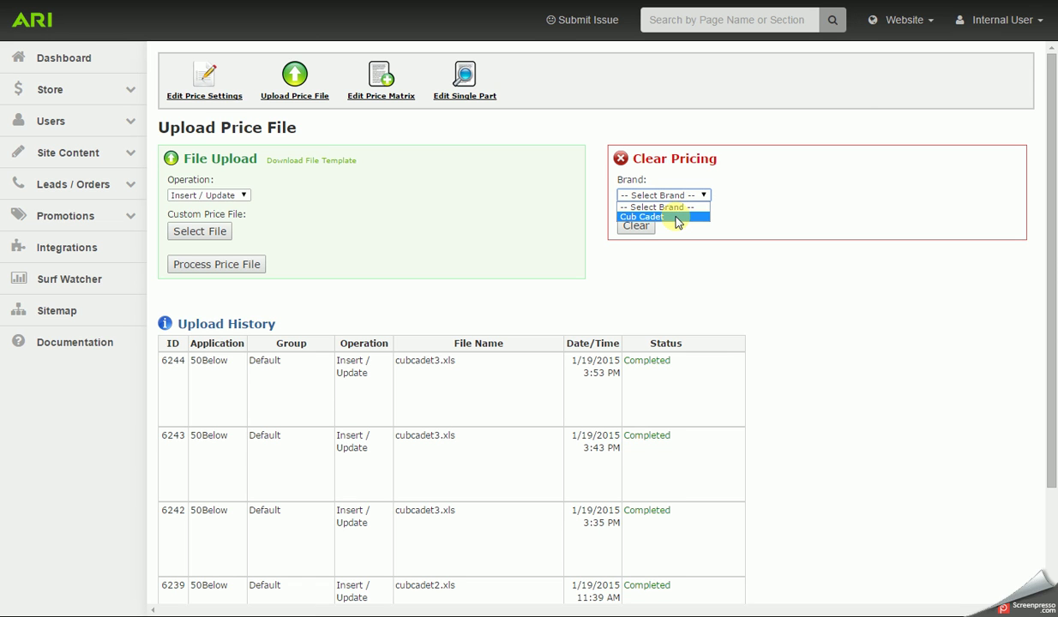
{"action": "left_click", "coordinate": [677, 218]}
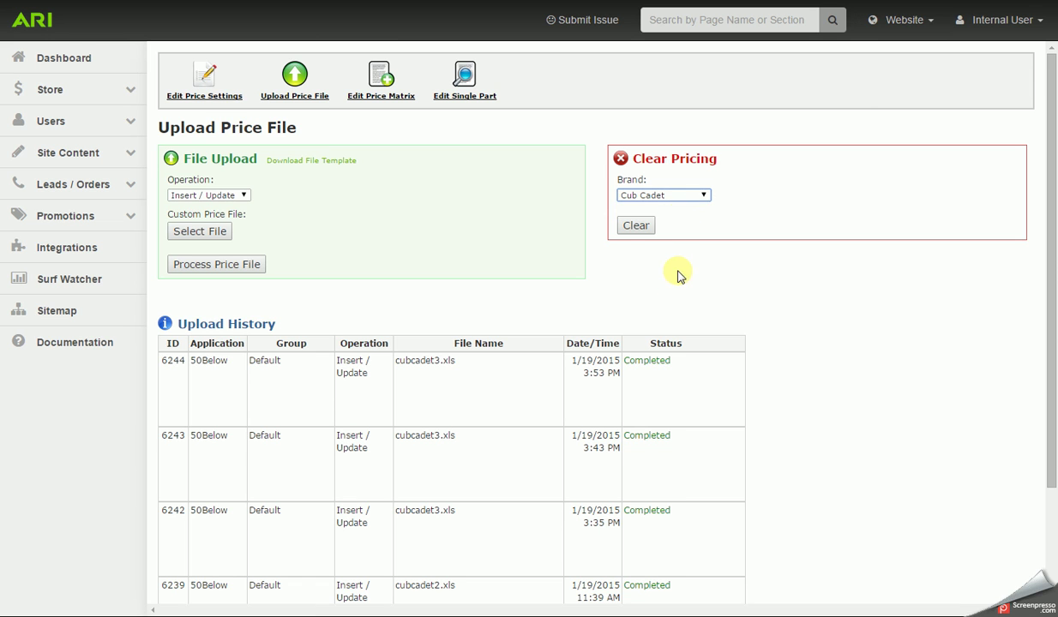
{"action": "left_click", "coordinate": [636, 226]}
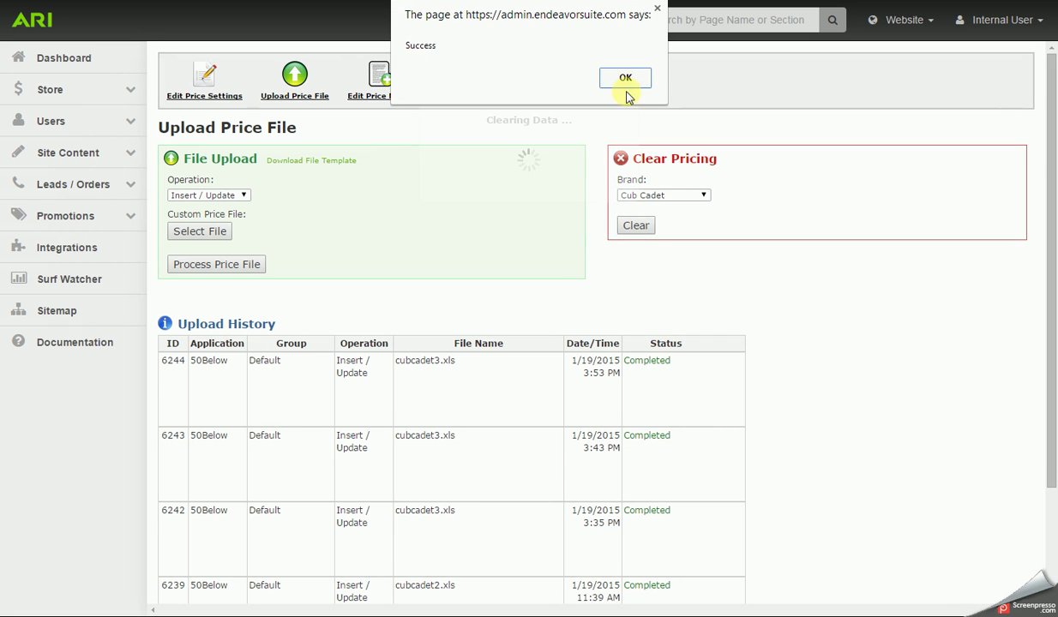
{"action": "left_click", "coordinate": [636, 78]}
Publish the website changes for the cleared Cub Cadet pricing and view a parts list on the storefront
{"action": "left_click", "coordinate": [928, 19]}
{"action": "left_click", "coordinate": [922, 132]}
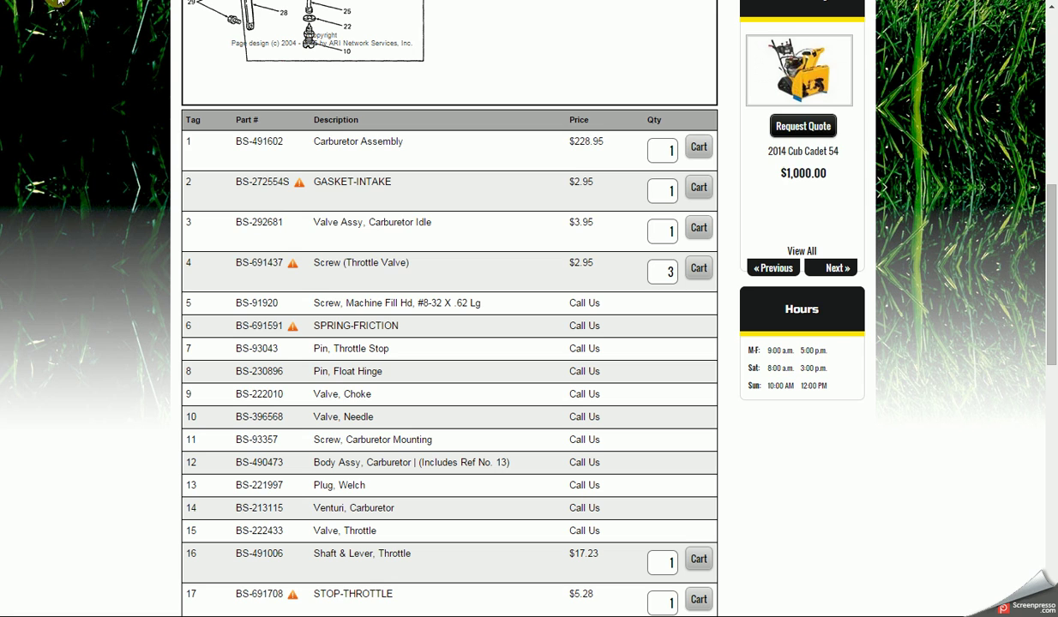
{"action": "mouse_move", "coordinate": [619, 196]}
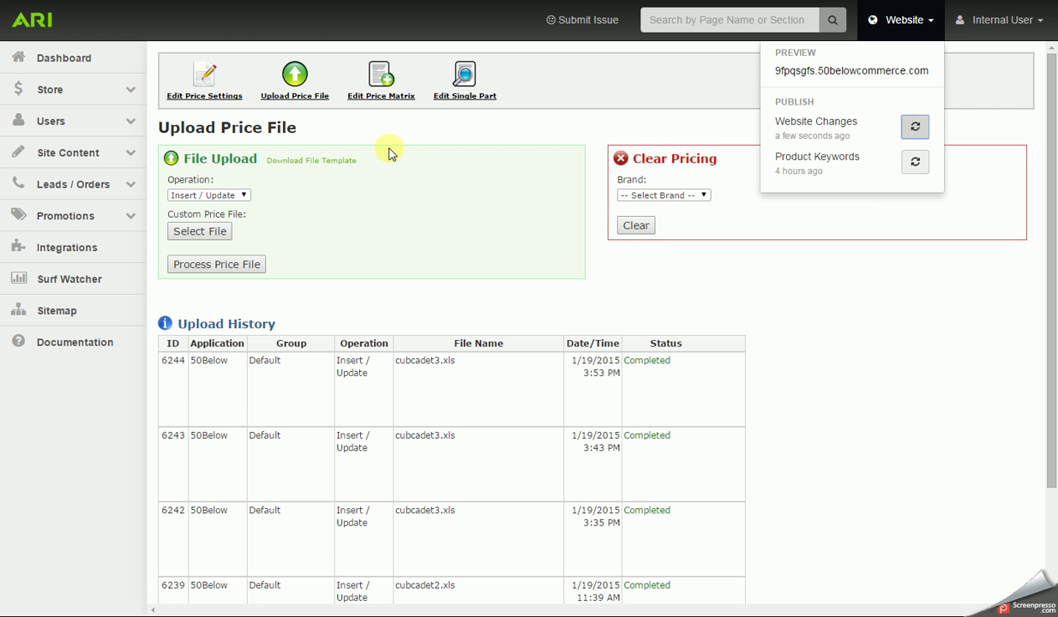
Open the price matrix editor and add the eXmark brand to it
{"action": "left_click", "coordinate": [377, 101]}
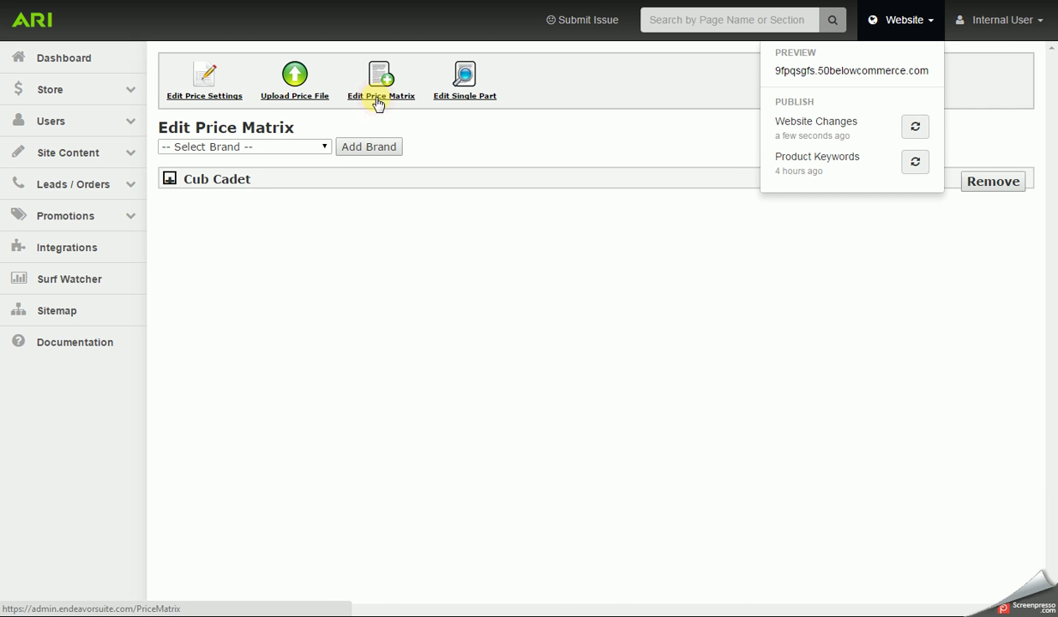
{"action": "left_click", "coordinate": [371, 351]}
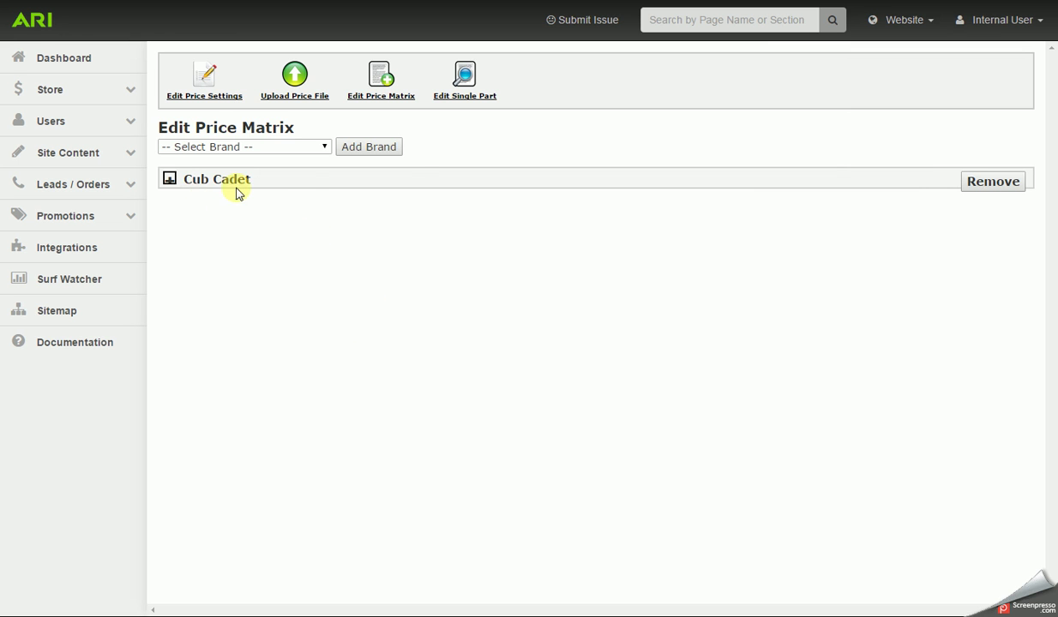
{"action": "left_click", "coordinate": [323, 153]}
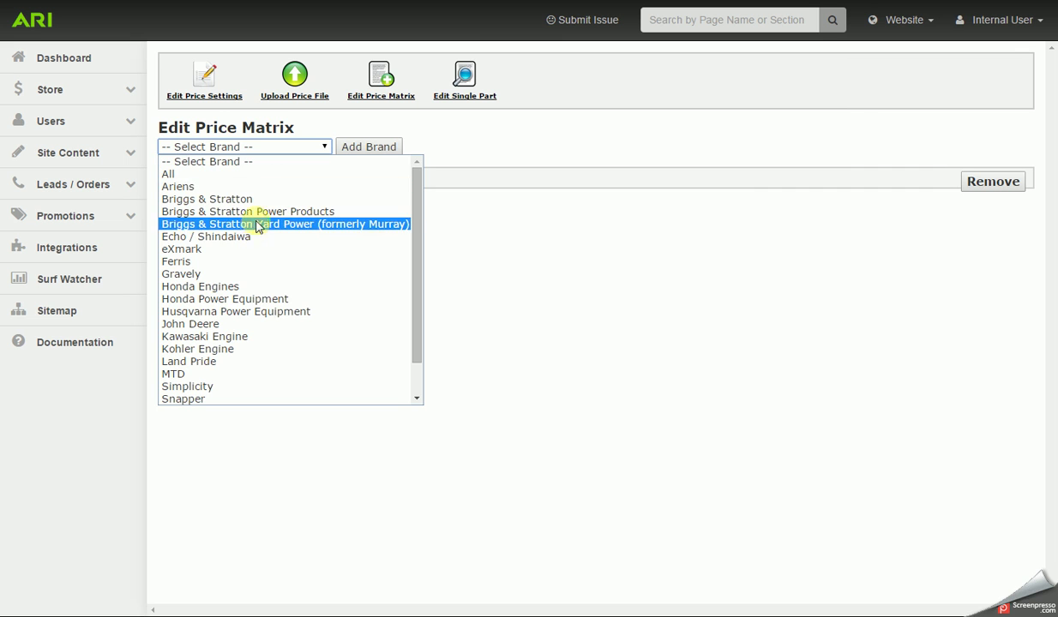
{"action": "left_click", "coordinate": [218, 248]}
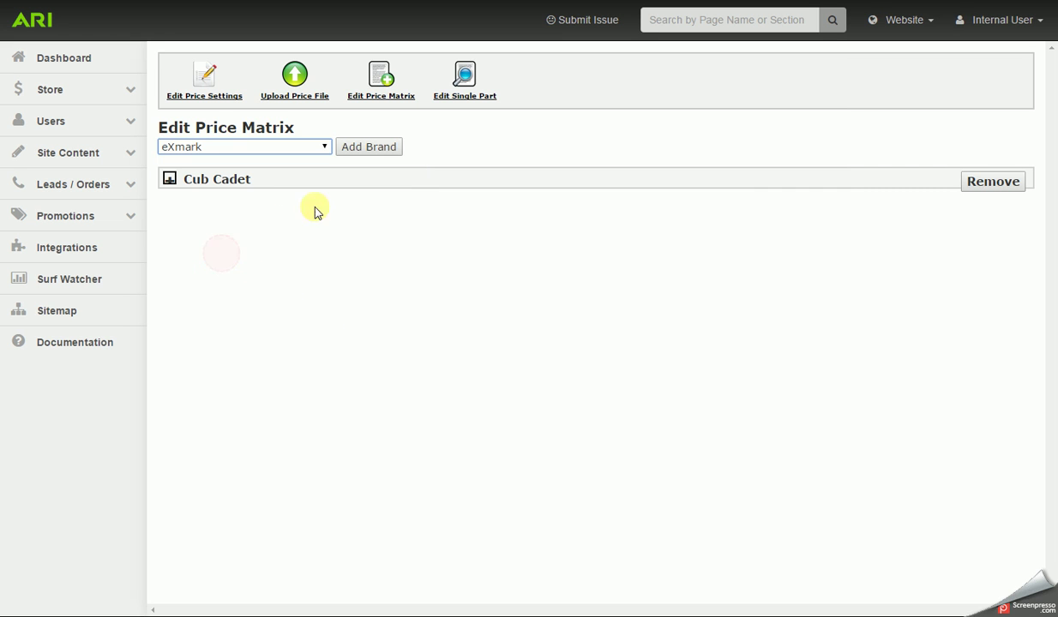
{"action": "left_click", "coordinate": [360, 150]}
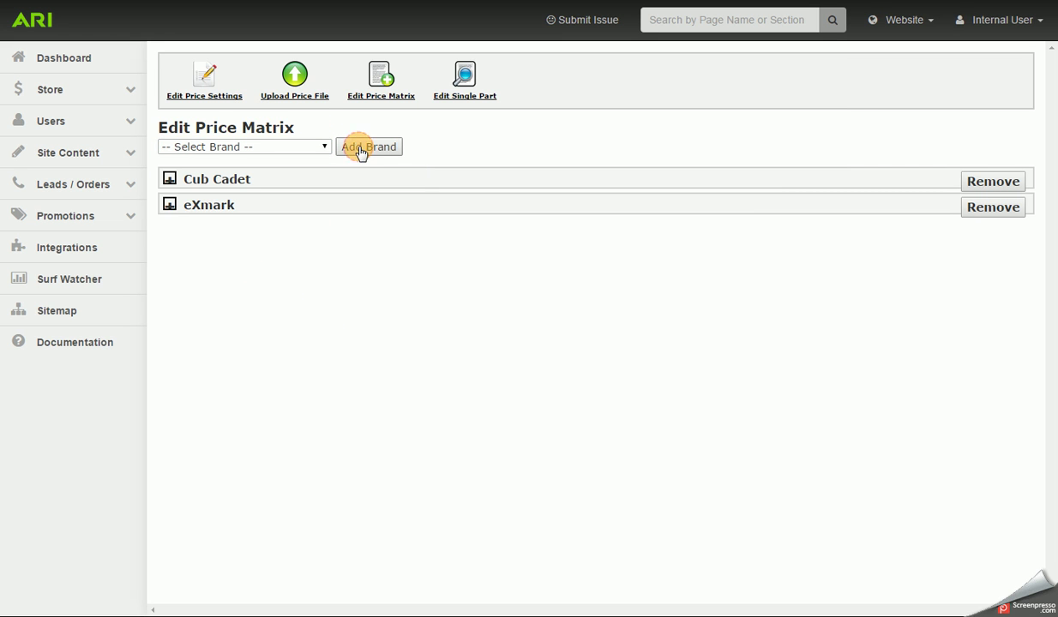
Expand the eXmark price matrix and set its first price range's markup to 05% Below MSRP
{"action": "left_click", "coordinate": [170, 204]}
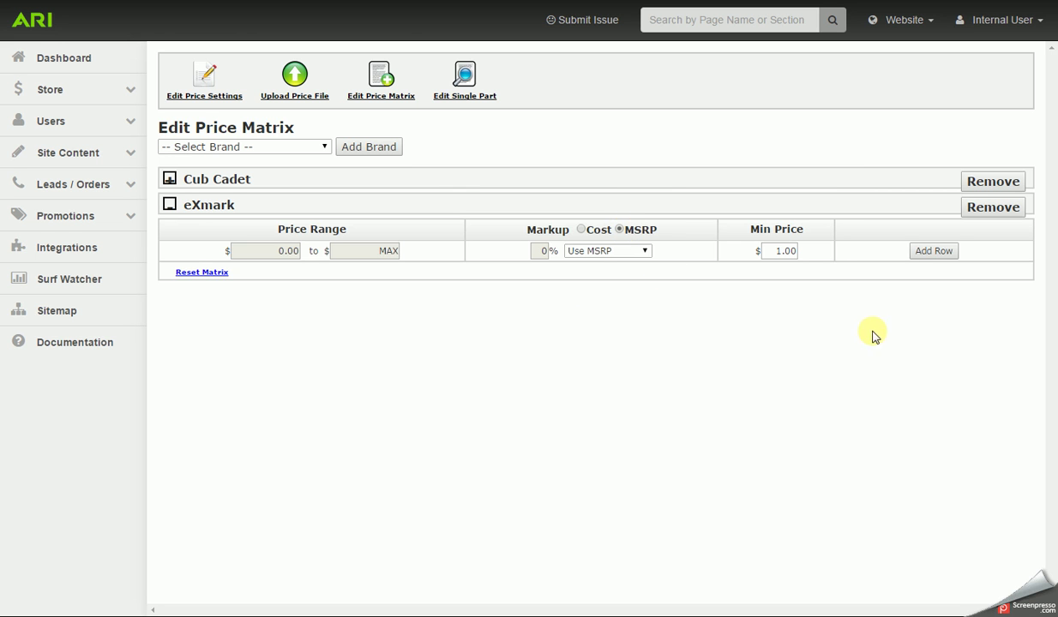
{"action": "left_click", "coordinate": [639, 251]}
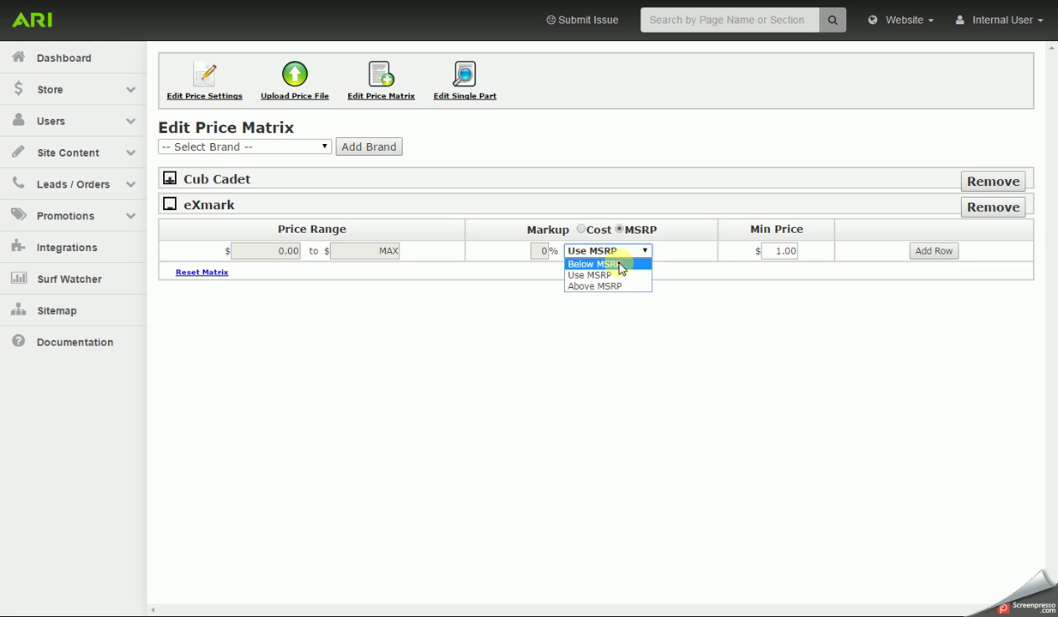
{"action": "left_click", "coordinate": [619, 265]}
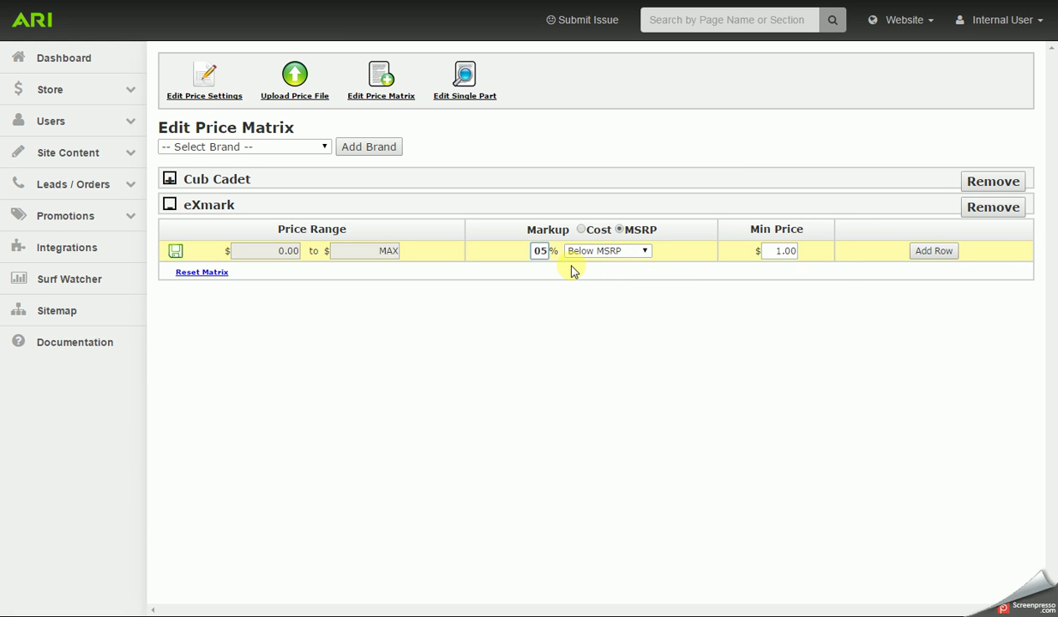
Add an eXmark price range starting at $100 and set its markup to 07% Below MSRP
{"action": "left_click", "coordinate": [935, 251]}
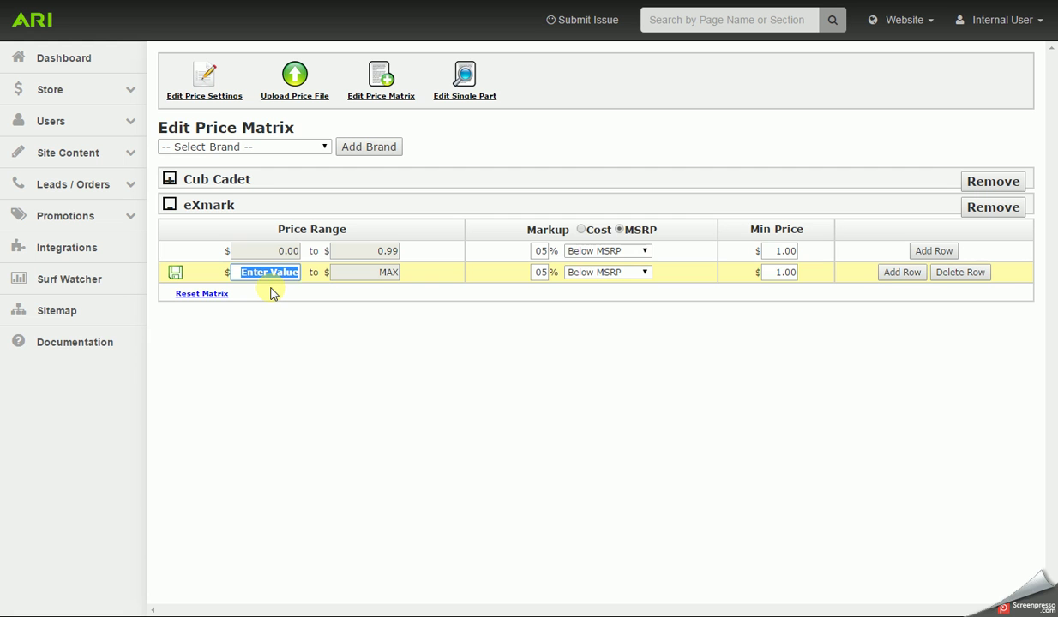
{"action": "type", "text": "100"}
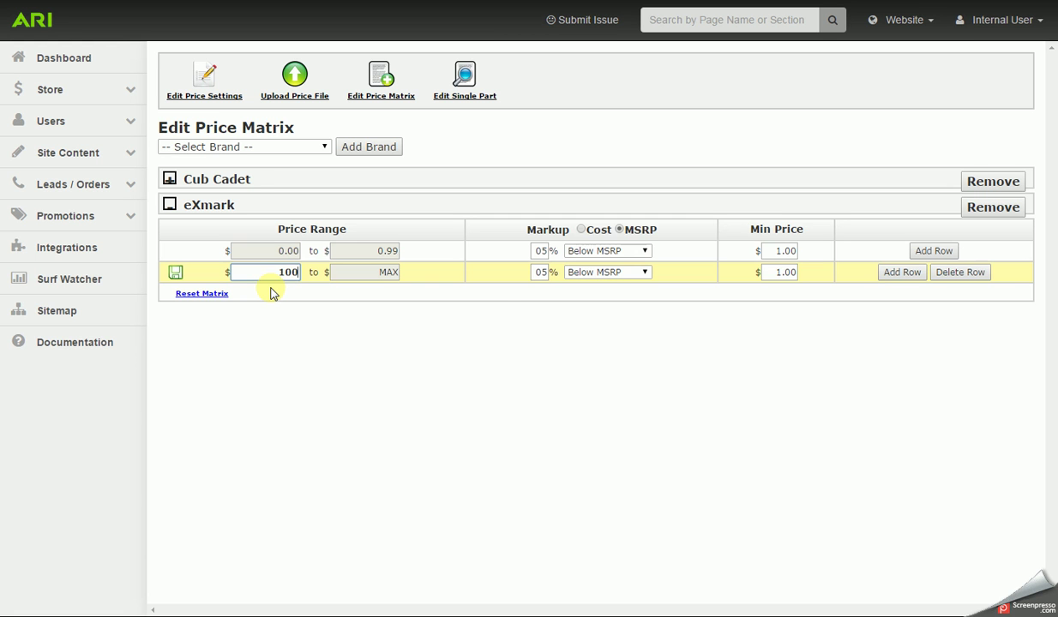
{"action": "double_click", "coordinate": [546, 274]}
{"action": "type", "text": "07"}
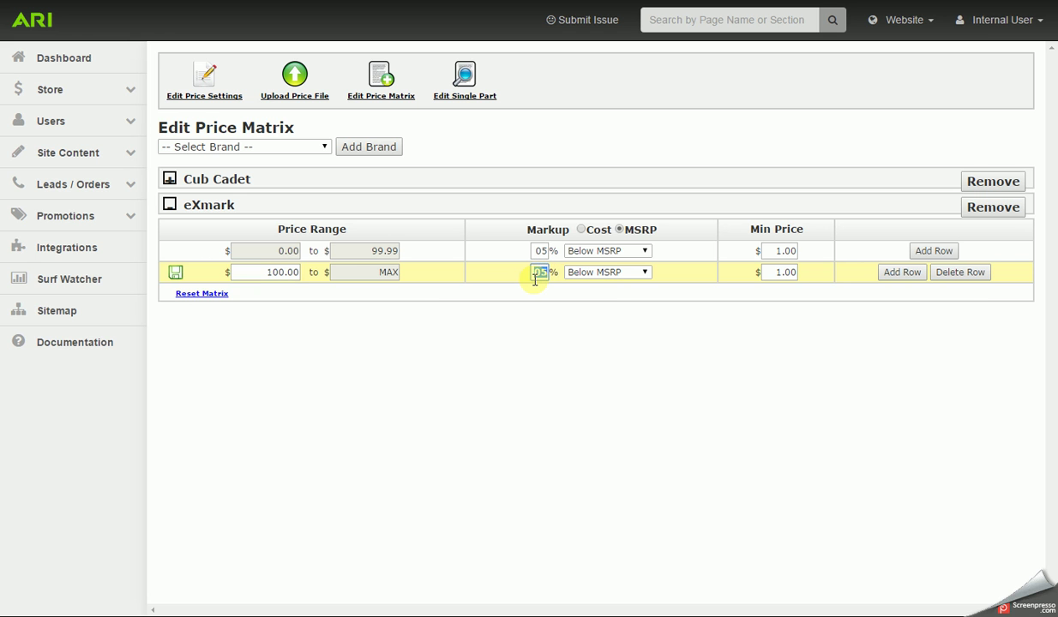
Add another eXmark price range starting at $200 with a markup of 10% Below MSRP
{"action": "left_click", "coordinate": [907, 273]}
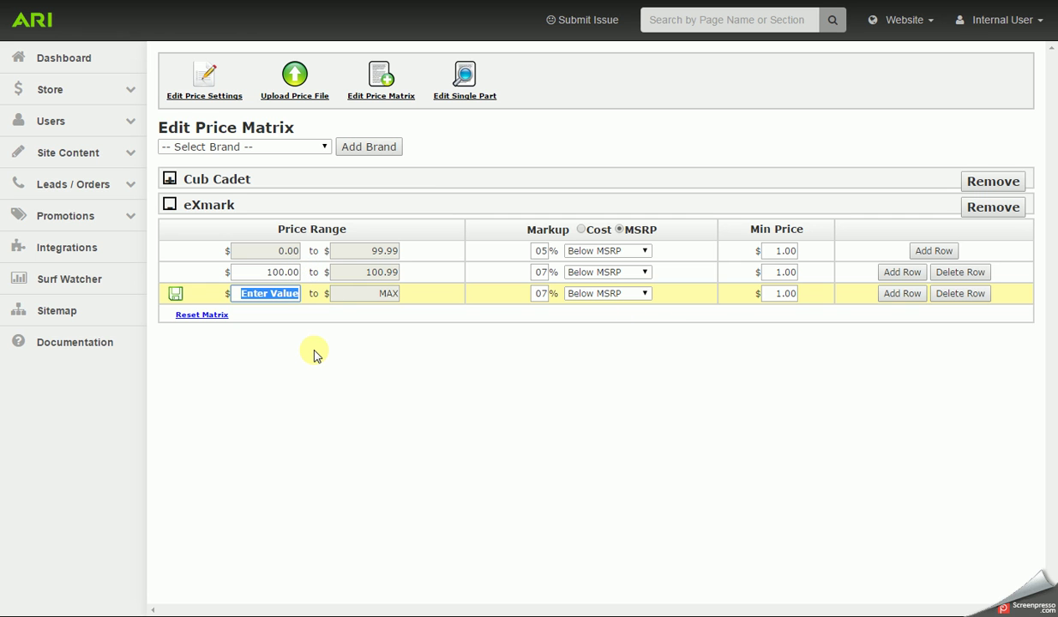
{"action": "type", "text": "200"}
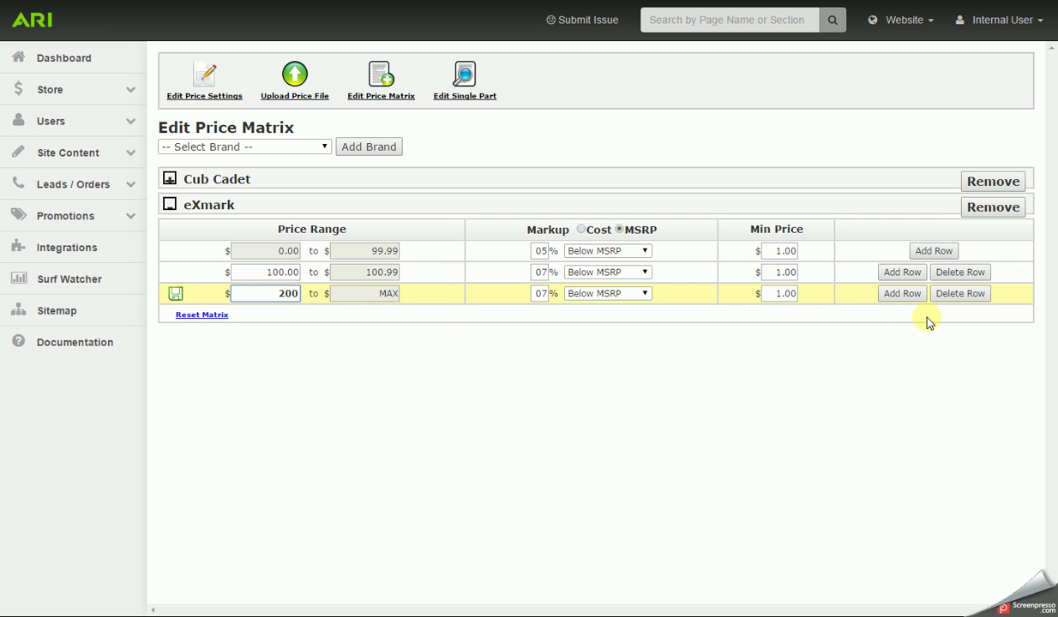
{"action": "left_click", "coordinate": [541, 294]}
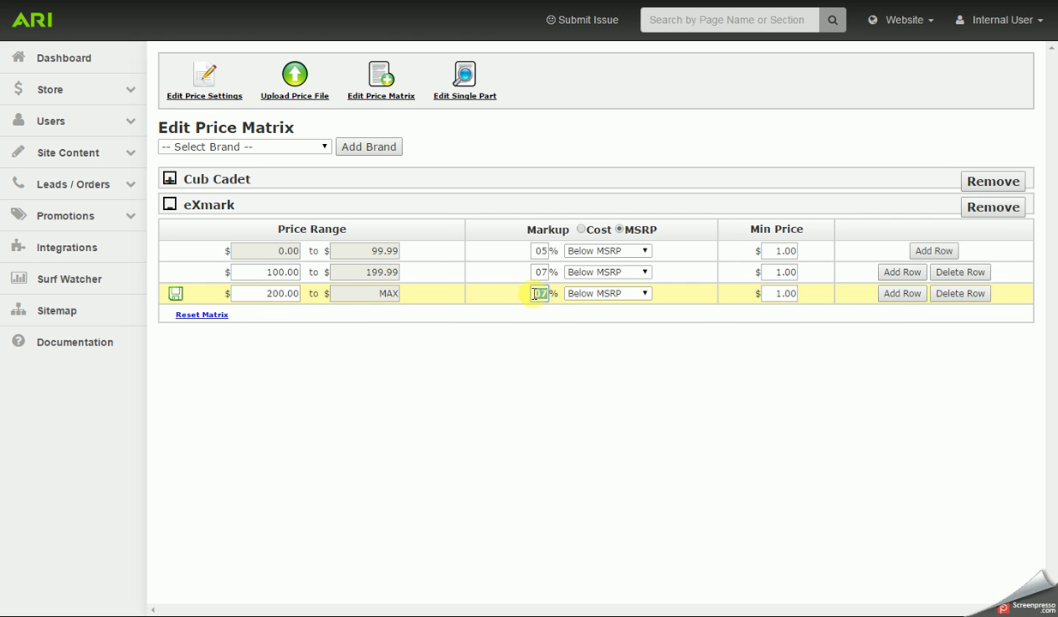
{"action": "type", "text": "10"}
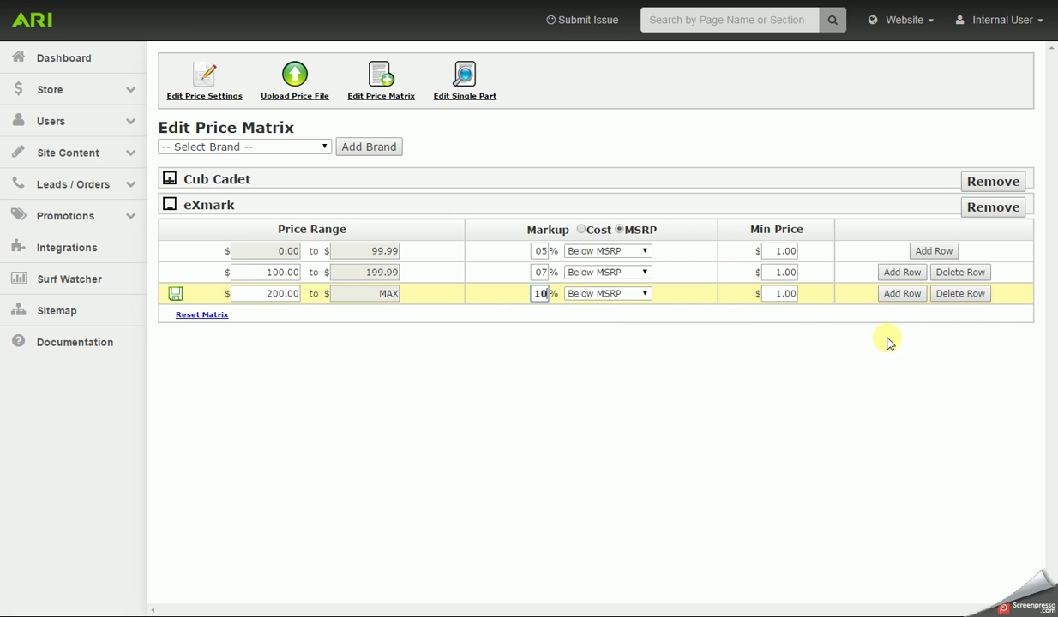
Add an eXmark price range starting at $350 with a markup of 15% Below MSRP, and append one more blank row
{"action": "left_click", "coordinate": [902, 294]}
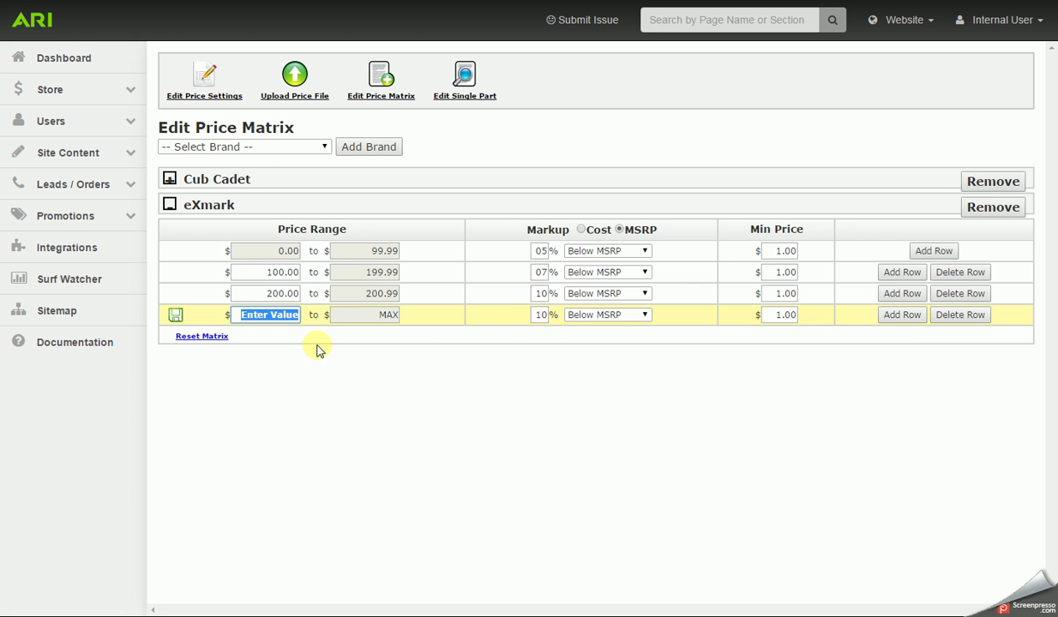
{"action": "type", "text": "350"}
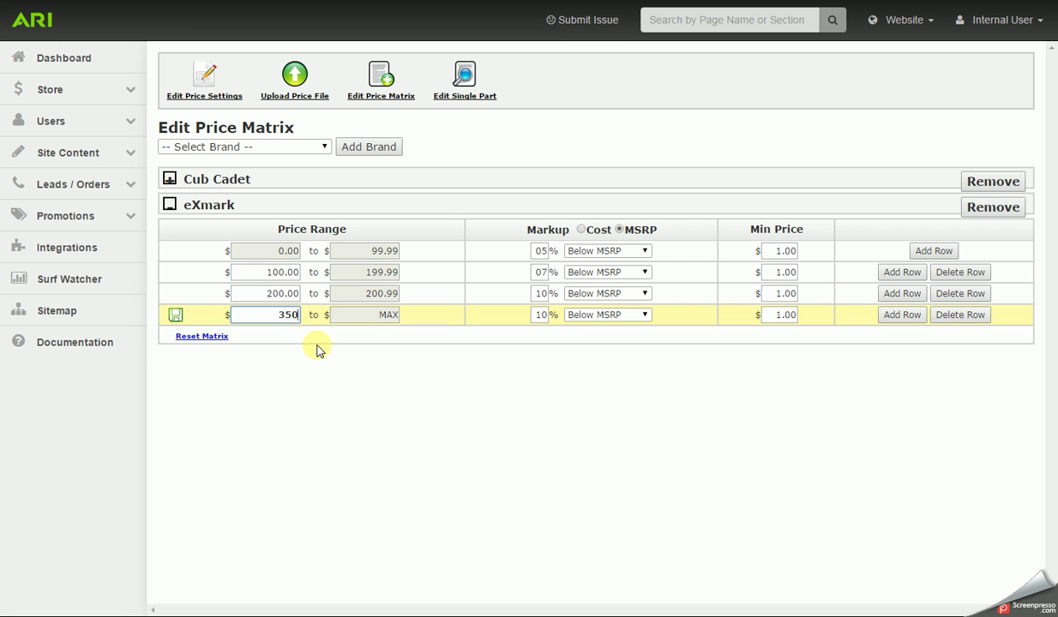
{"action": "double_click", "coordinate": [546, 316]}
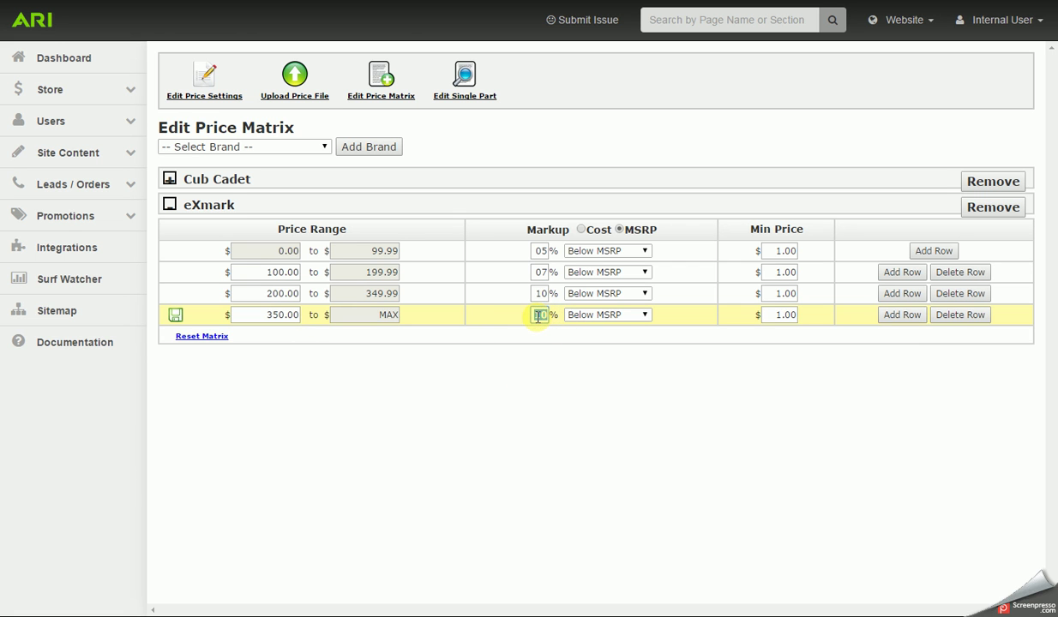
{"action": "type", "text": "15"}
{"action": "left_click", "coordinate": [896, 317]}
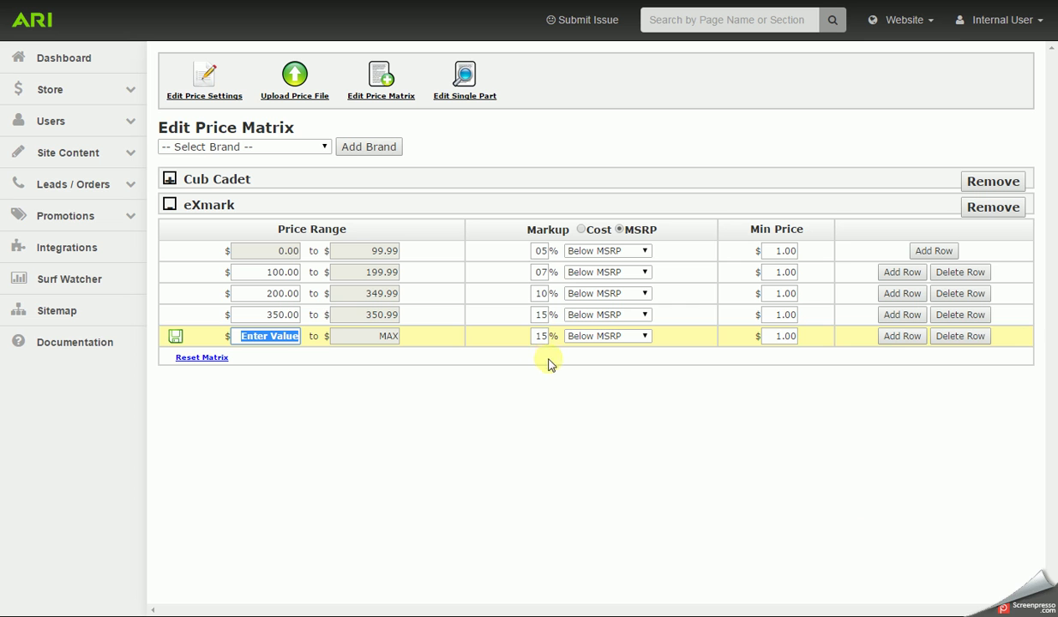
Open the single part editor and search the Cub Cadet brand for part number BS-491006
{"action": "left_click", "coordinate": [470, 101]}
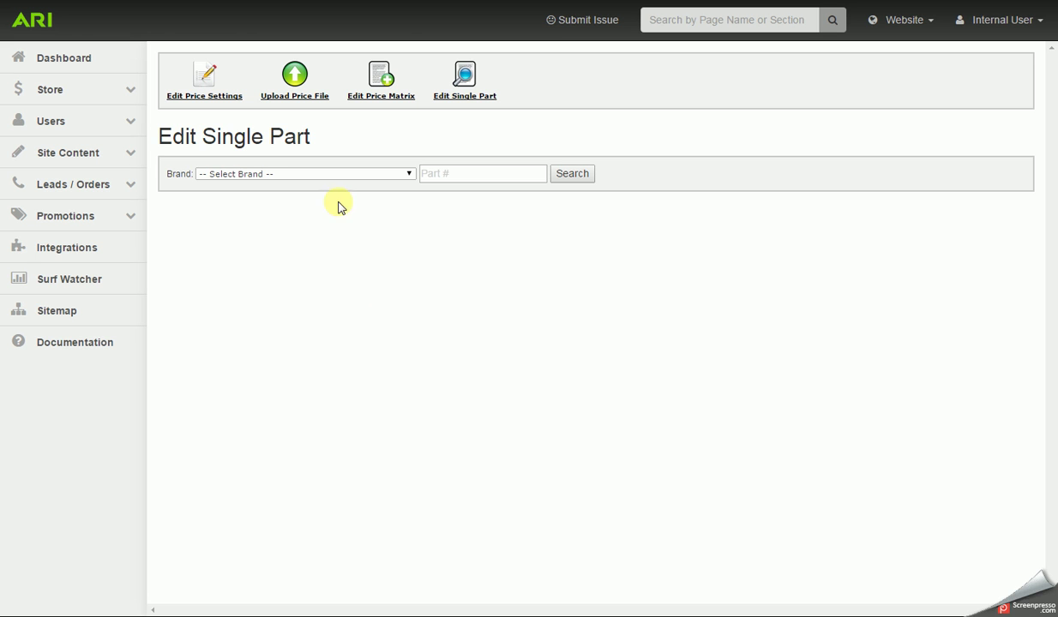
{"action": "left_click", "coordinate": [408, 174]}
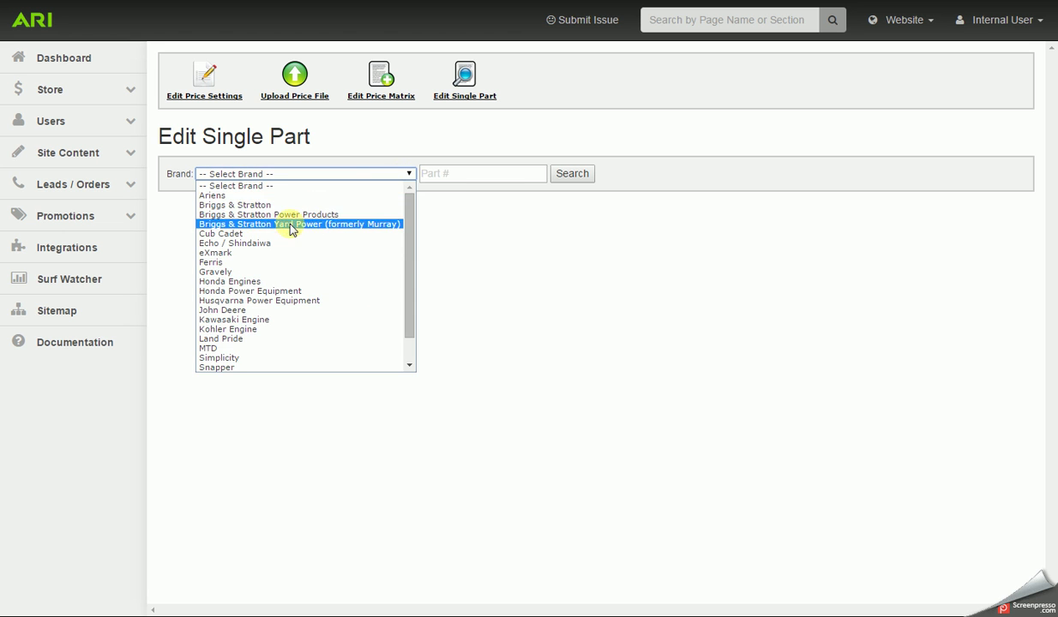
{"action": "left_click", "coordinate": [288, 233]}
{"action": "left_click", "coordinate": [437, 173]}
{"action": "type", "text": "BS-491006"}
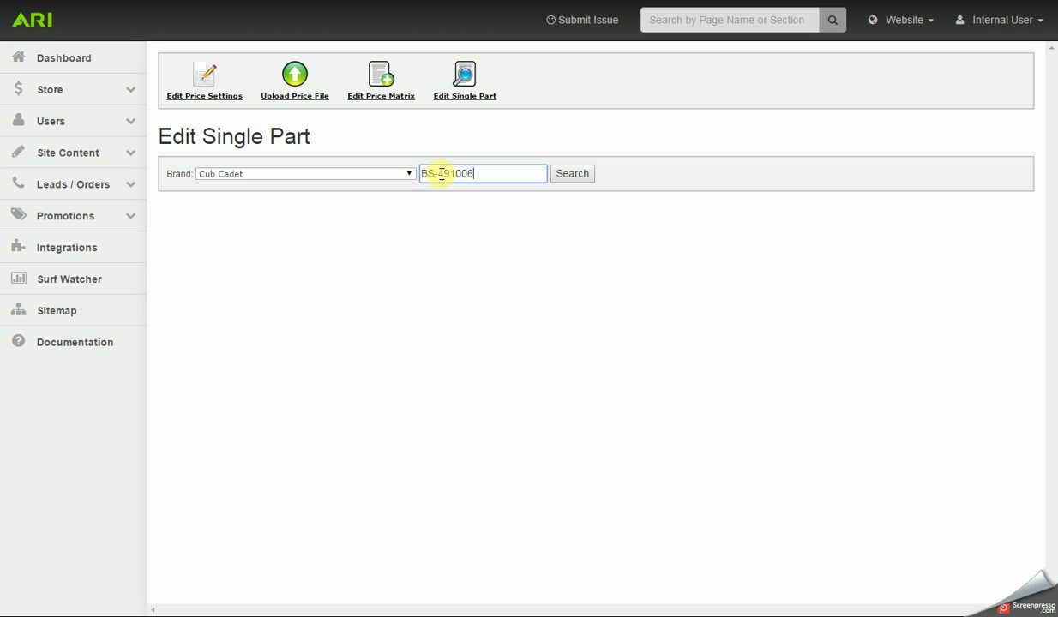
{"action": "left_click", "coordinate": [571, 174]}
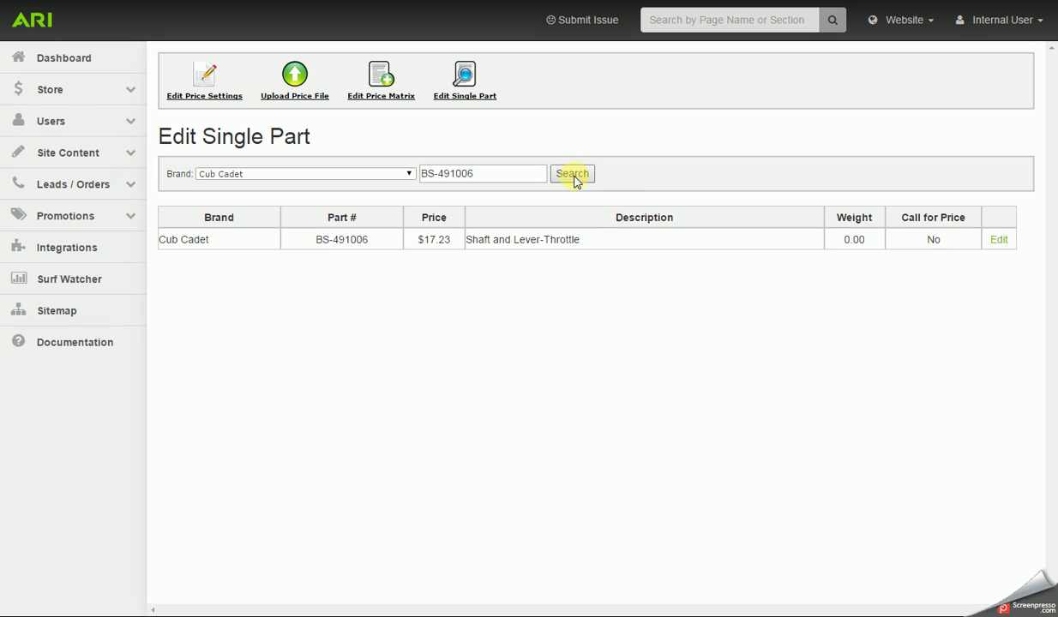
Set the price of Cub Cadet part BS-491006 to 15.85 and save the part
{"action": "left_click", "coordinate": [1000, 241]}
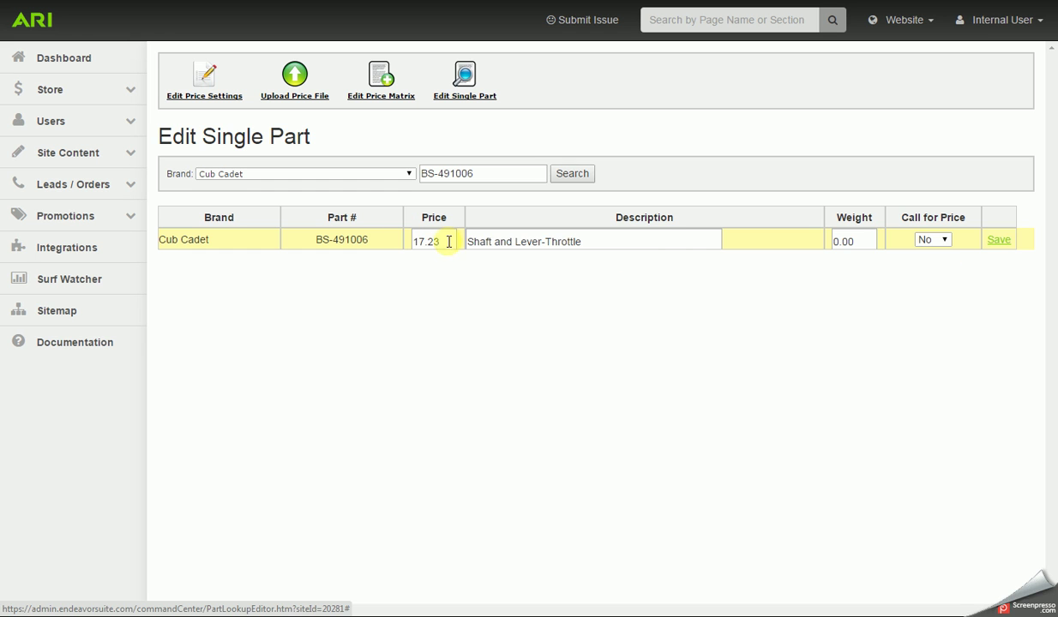
{"action": "left_click_drag", "start_coordinate": [445, 241], "coordinate": [415, 237]}
{"action": "type", "text": "15"}
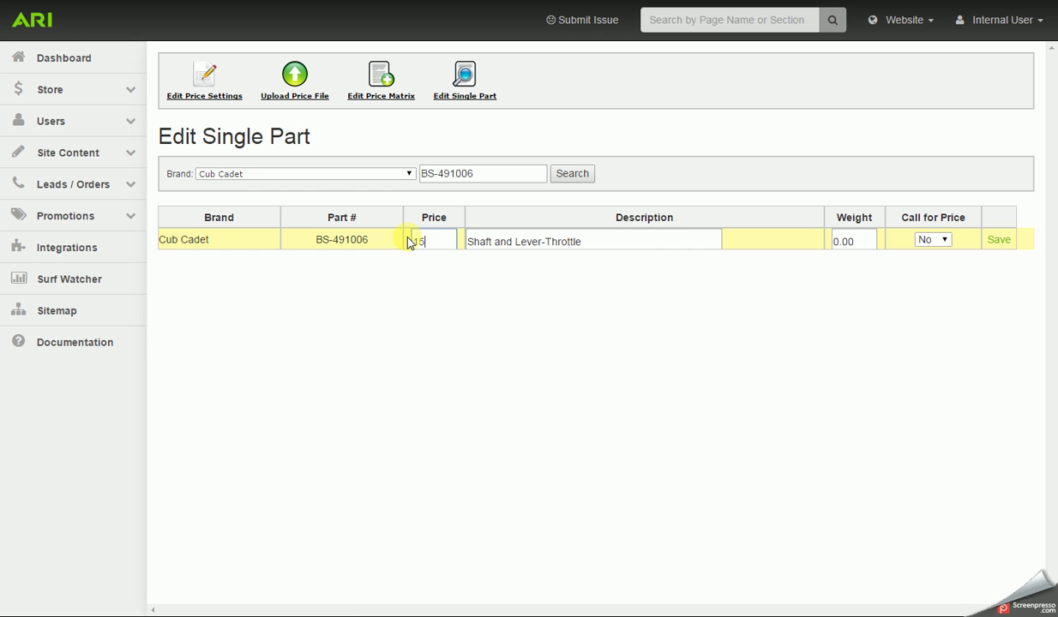
{"action": "type", "text": ".85"}
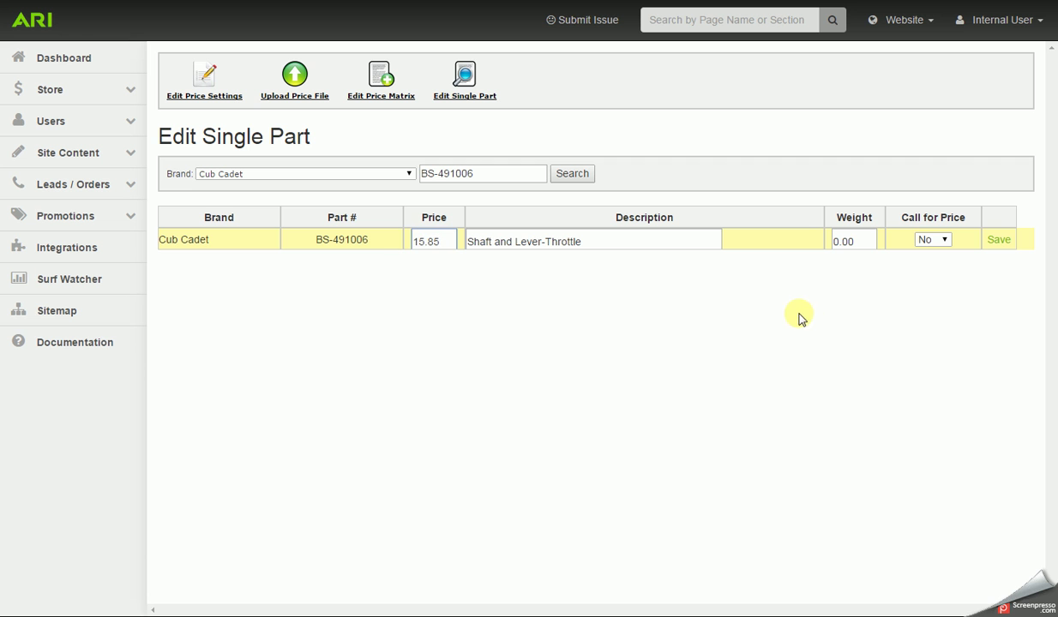
{"action": "left_click", "coordinate": [998, 241]}
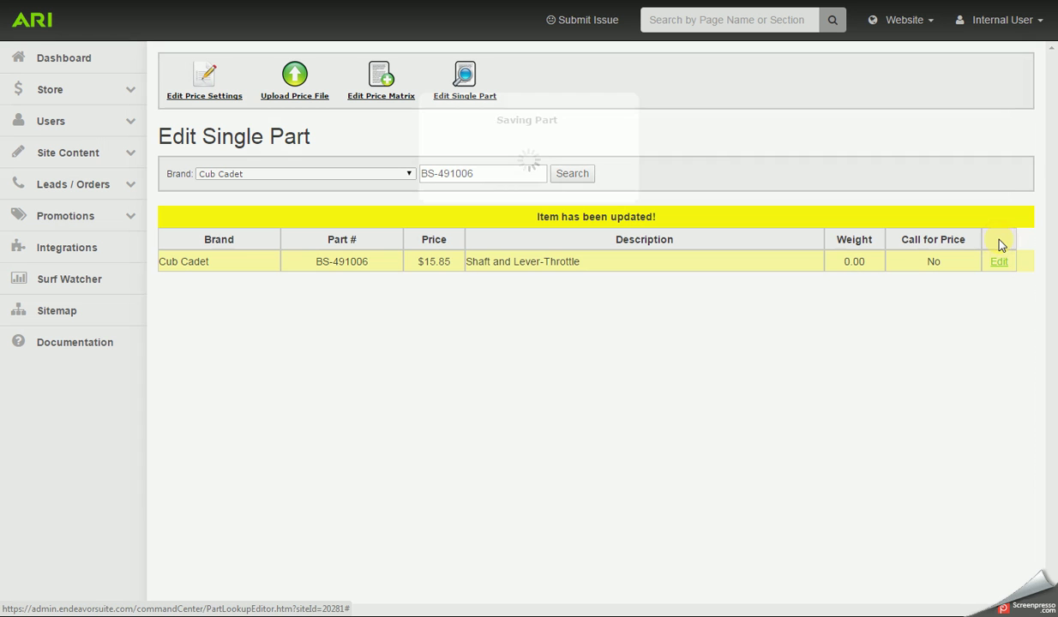